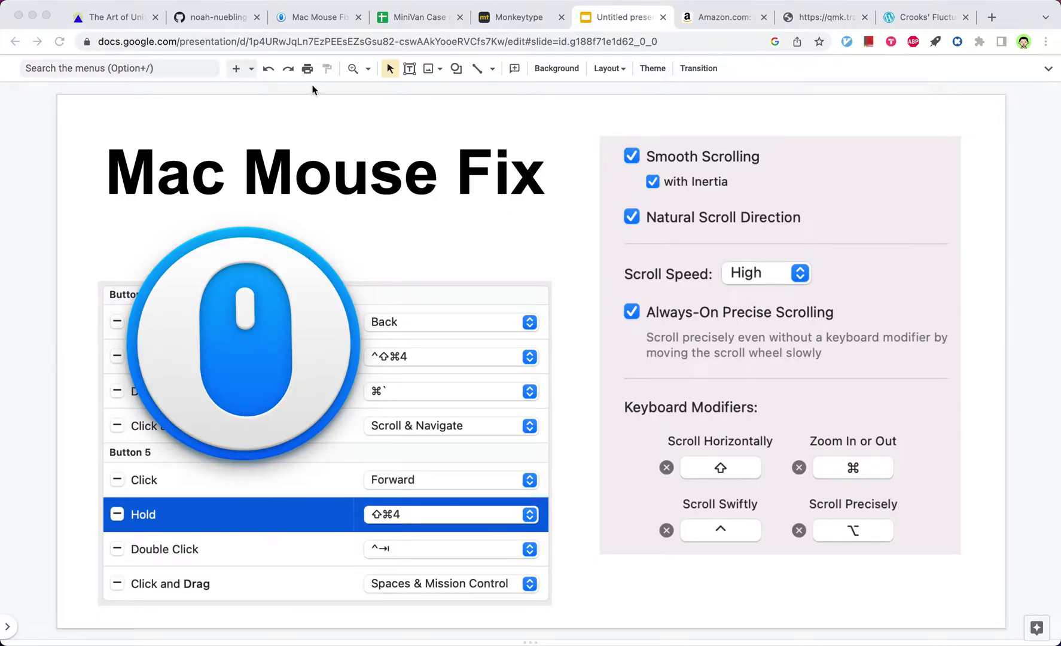
# Switch to the Mac Mouse Fix website tab in Chrome, then launch Mac Mouse Fix from the Dock
pyautogui.click(303, 18)
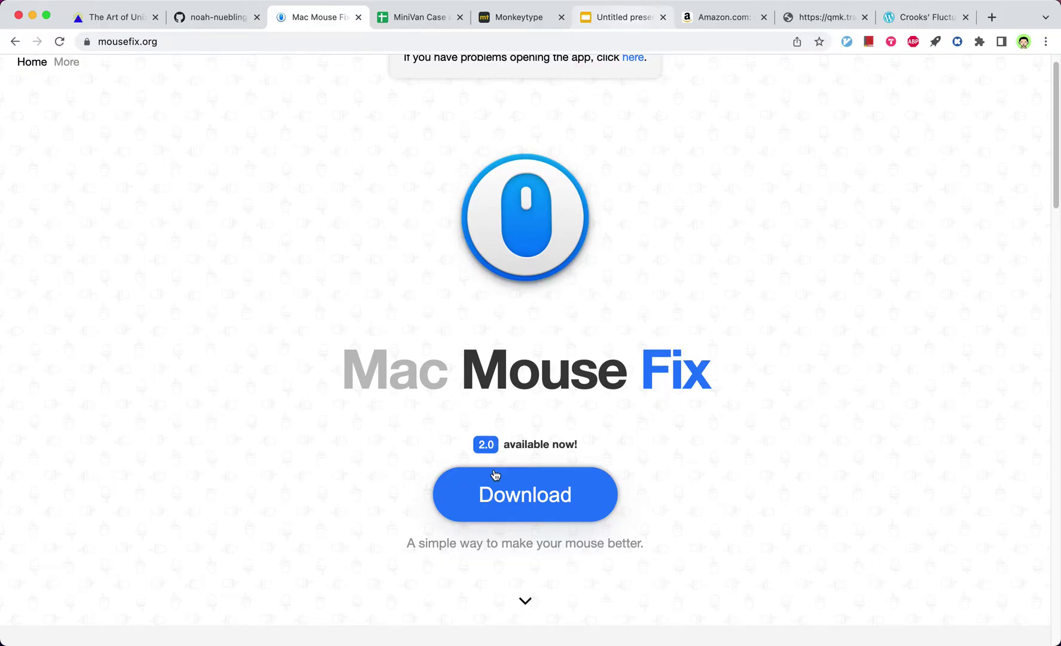
pyautogui.moveTo(1038, 352)
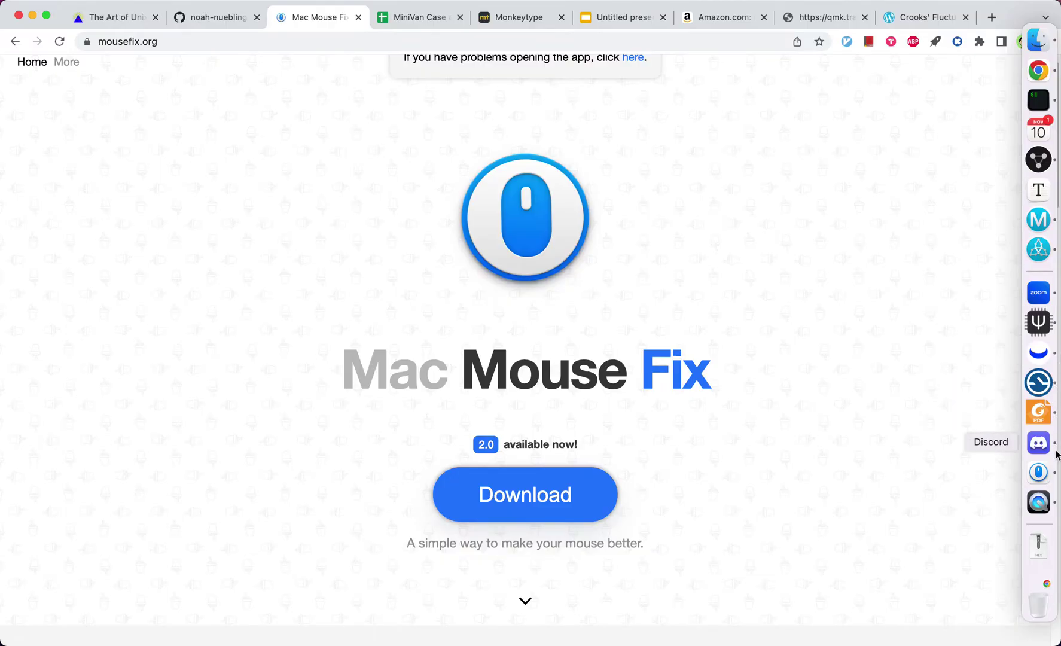
pyautogui.click(1038, 471)
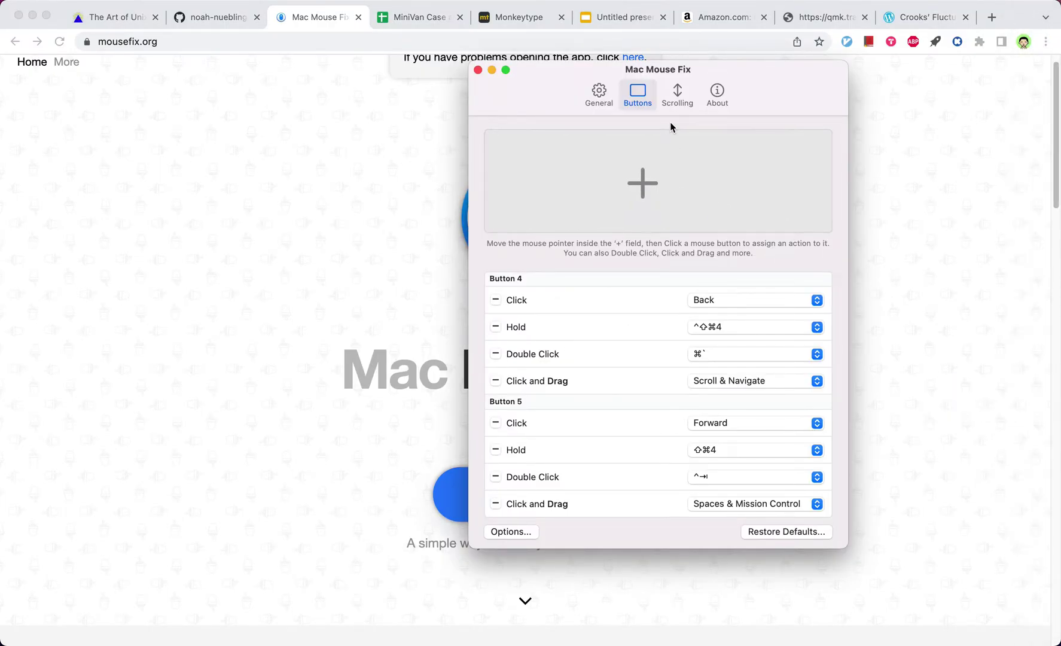
# Look through the Scrolling and About tabs, ending back on the scrolling settings
pyautogui.click(674, 102)
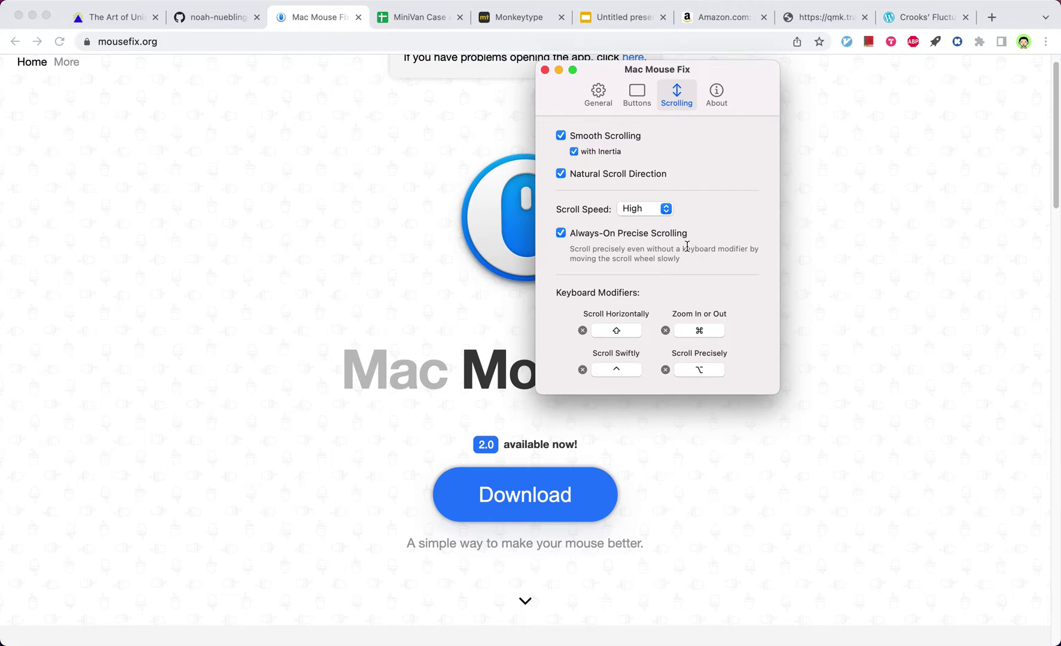
pyautogui.click(718, 105)
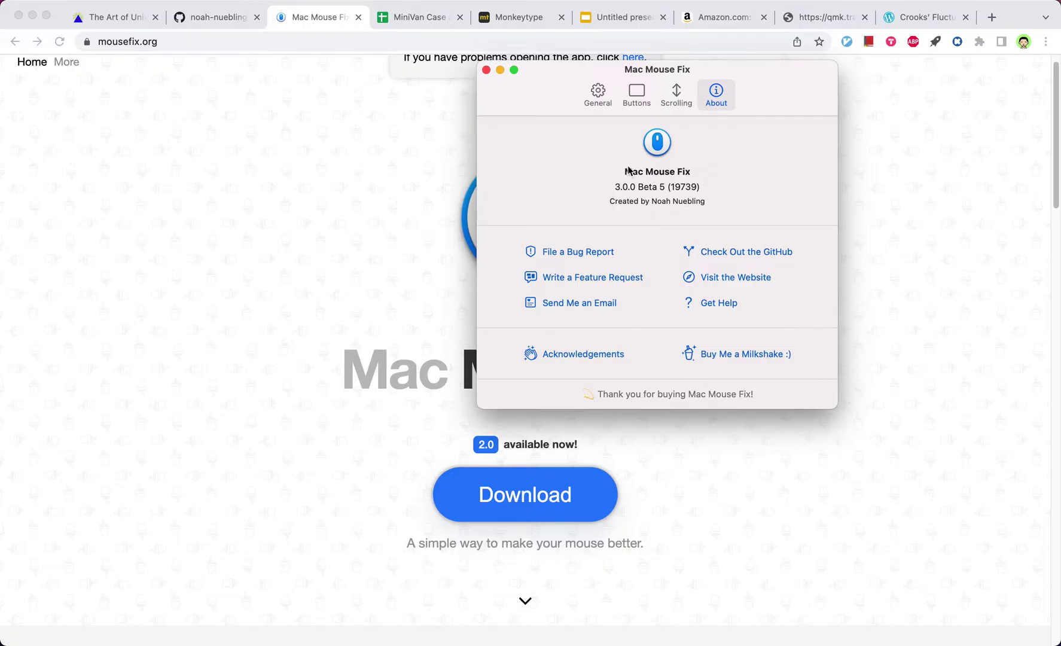
pyautogui.click(676, 99)
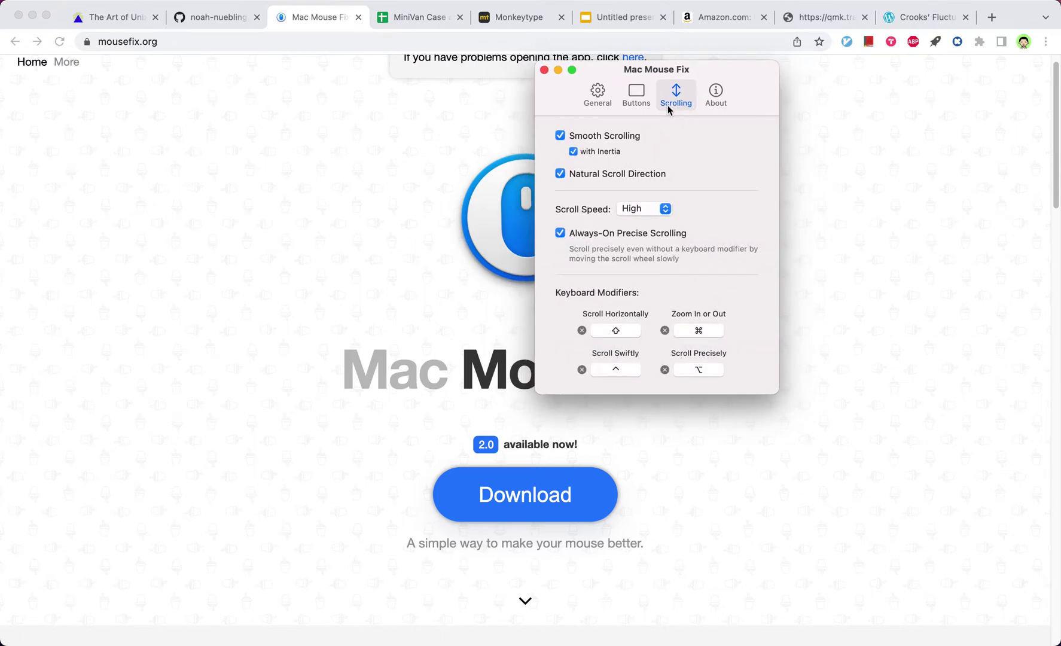
# Bring the browser forward and browse the mac-mouse-fix GitHub repository's file list
pyautogui.click(363, 124)
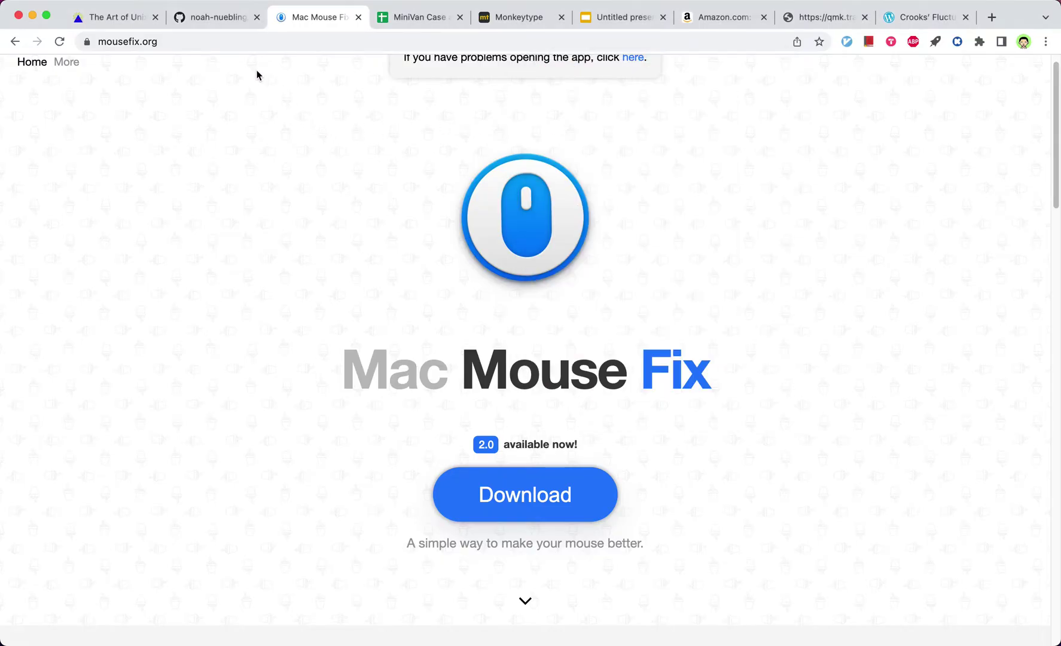
pyautogui.click(229, 20)
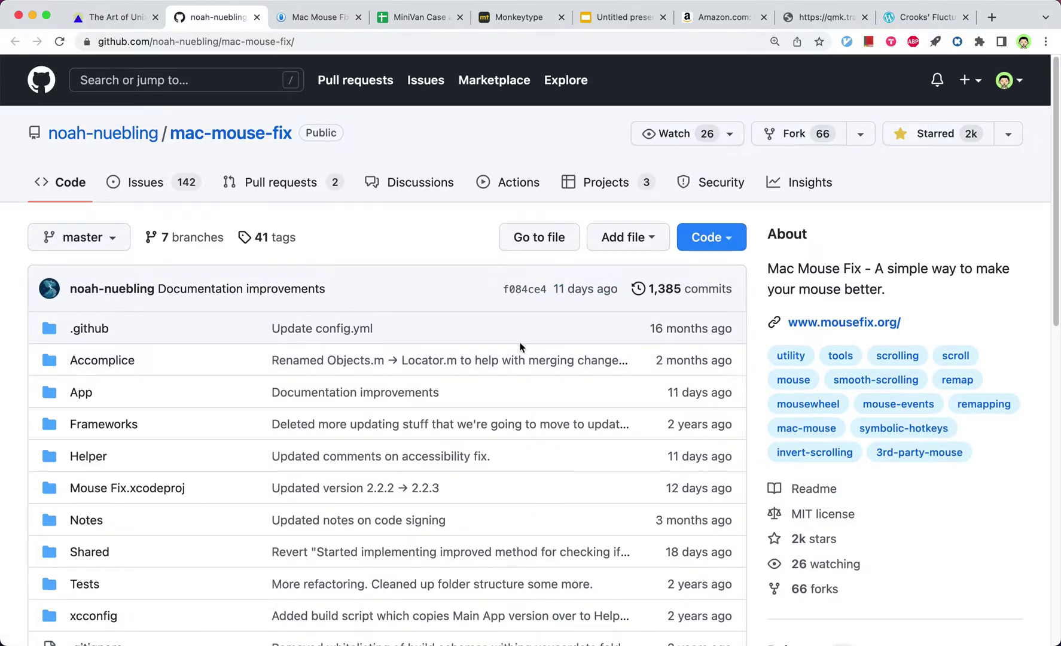
pyautogui.scroll(-1, 556, 347)
pyautogui.scroll(-2, 588, 345)
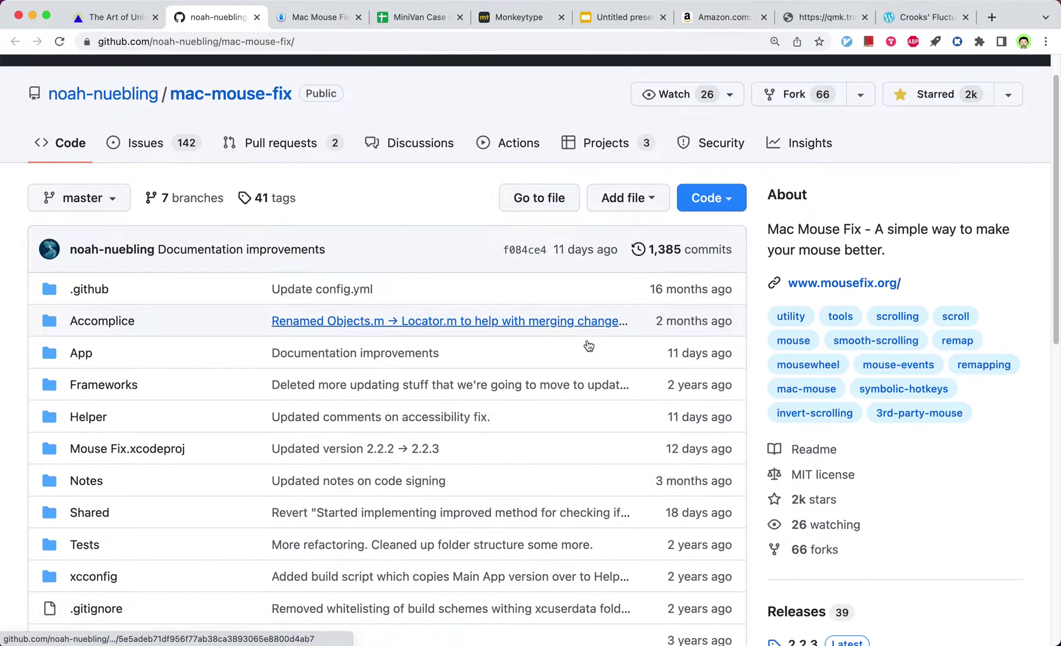
pyautogui.scroll(3, 588, 343)
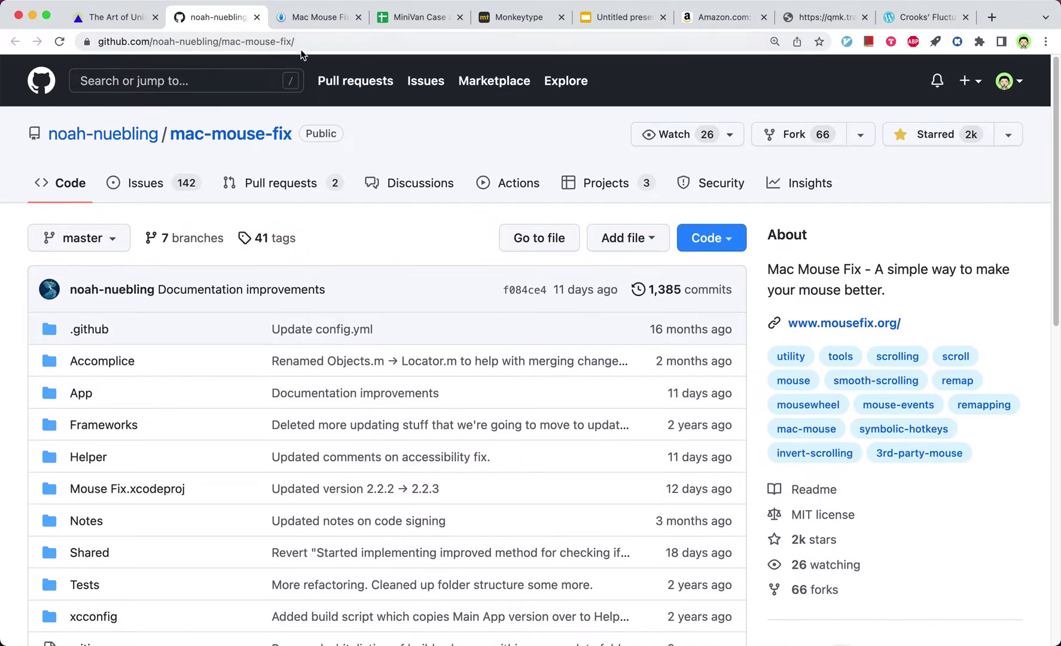
# Reopen Mac Mouse Fix on its Buttons tab, then switch to the Amazon vertical mouse listing
pyautogui.moveTo(1044, 547)
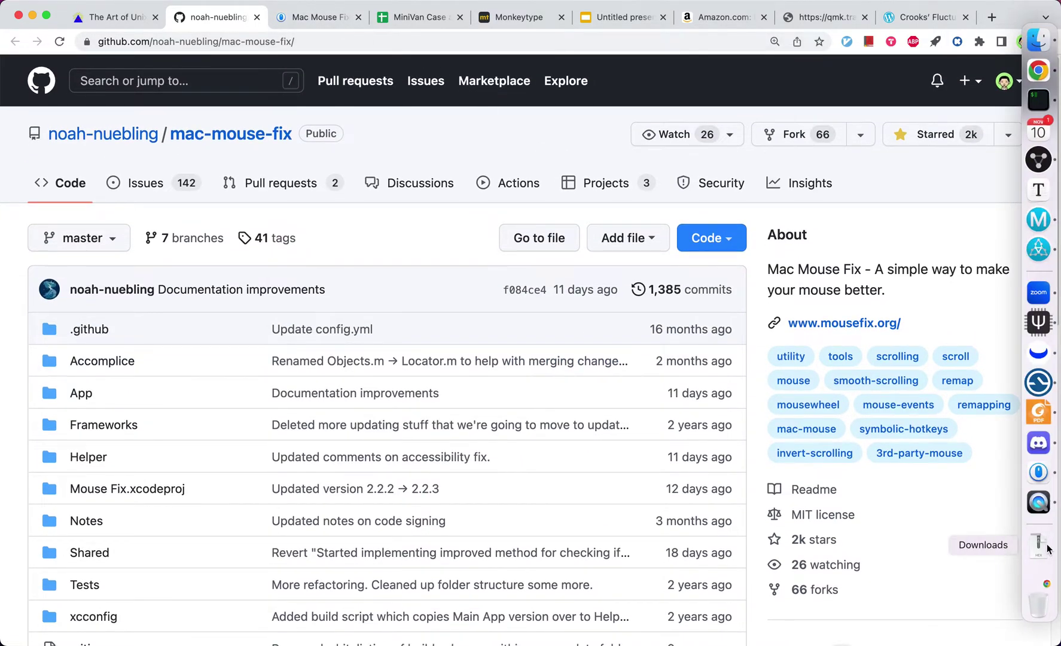
pyautogui.click(1038, 472)
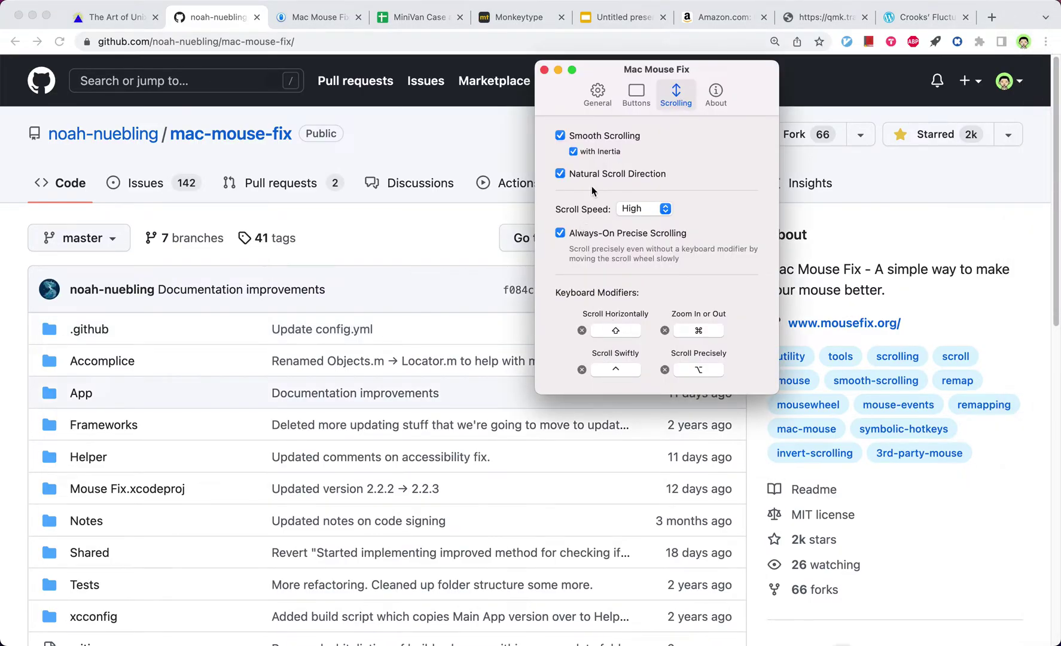
pyautogui.click(636, 94)
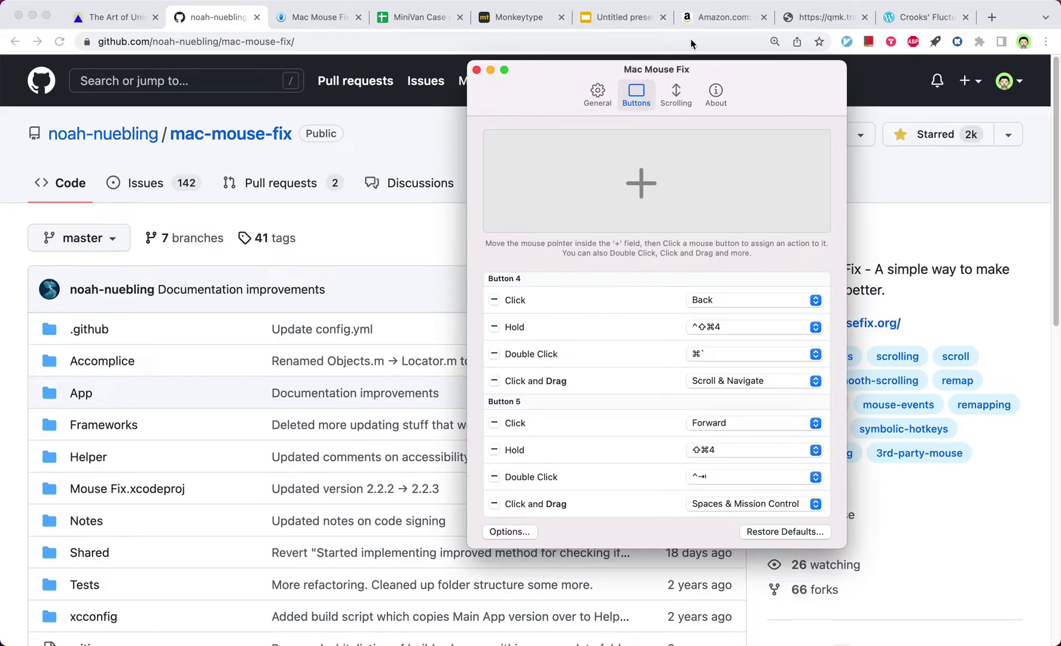
pyautogui.click(701, 23)
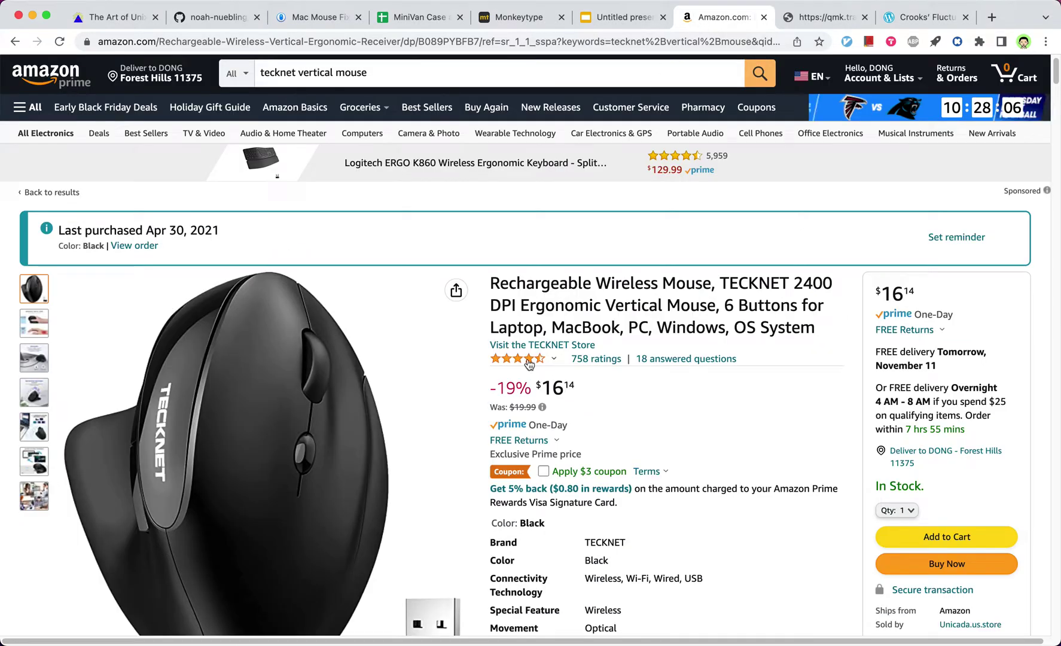
# Scroll the TECKNET listing and zoom through its product photos, then bring up Mac Mouse Fix
pyautogui.scroll(-5, 656, 373)
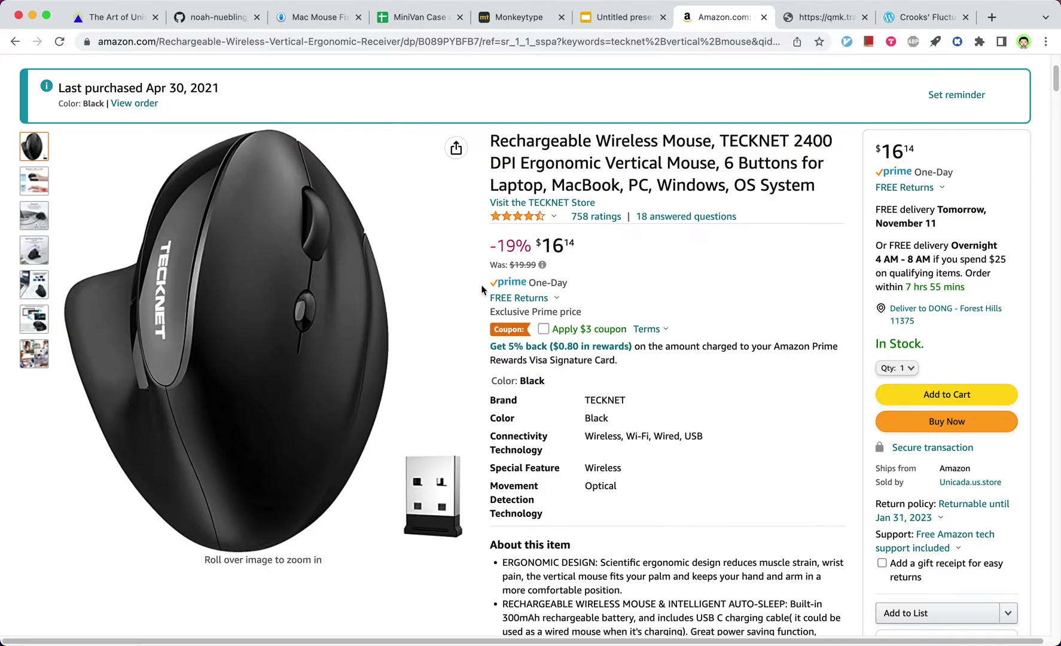
pyautogui.moveTo(333, 336)
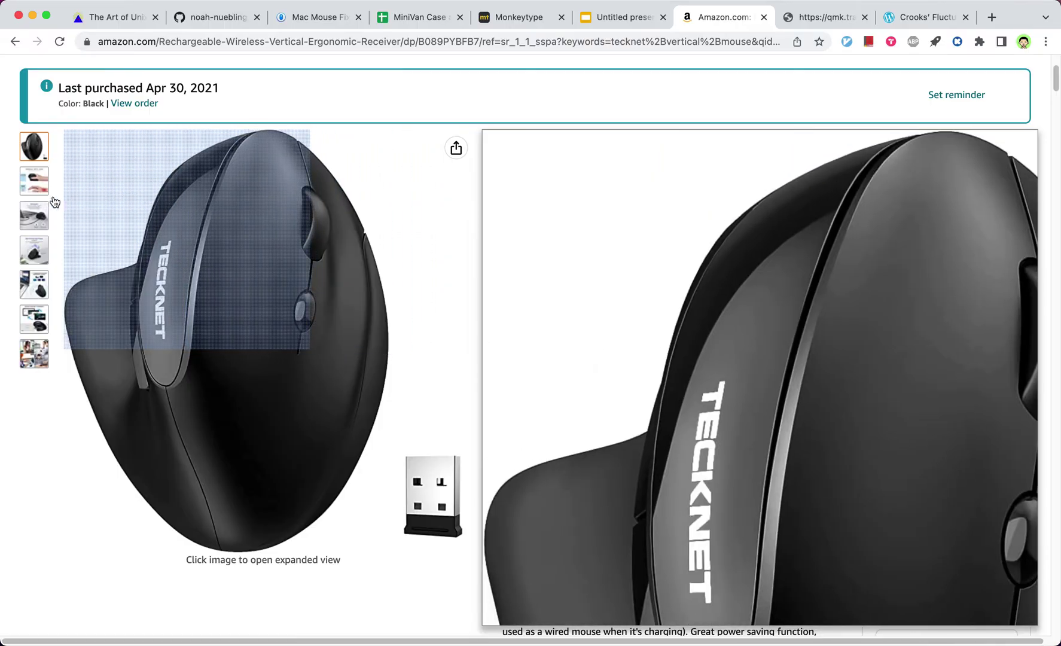
pyautogui.moveTo(57, 186)
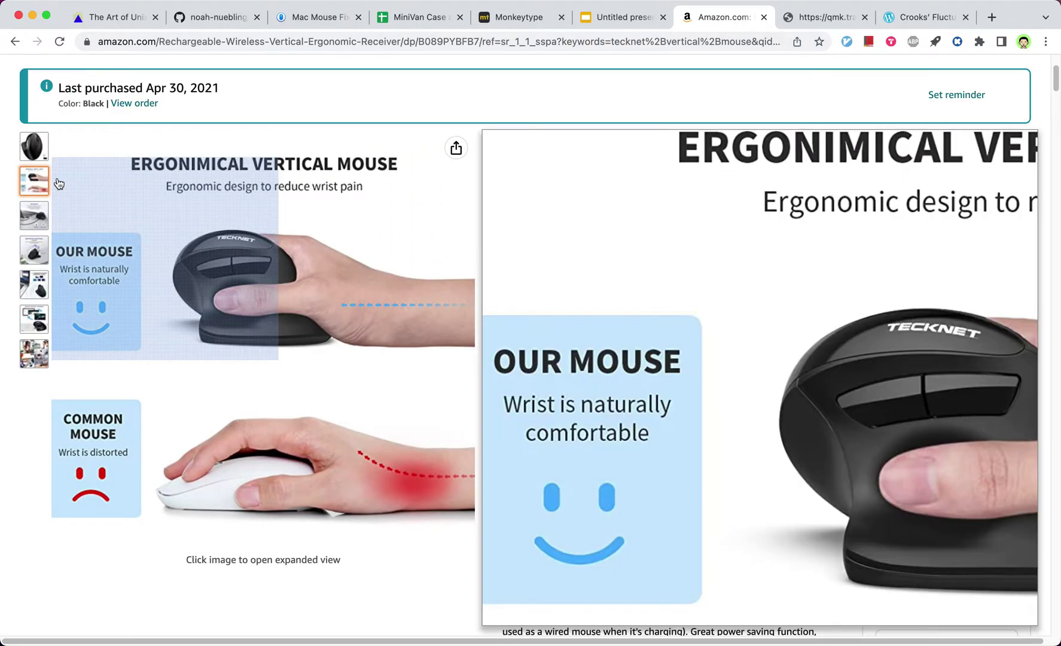
pyautogui.moveTo(36, 155)
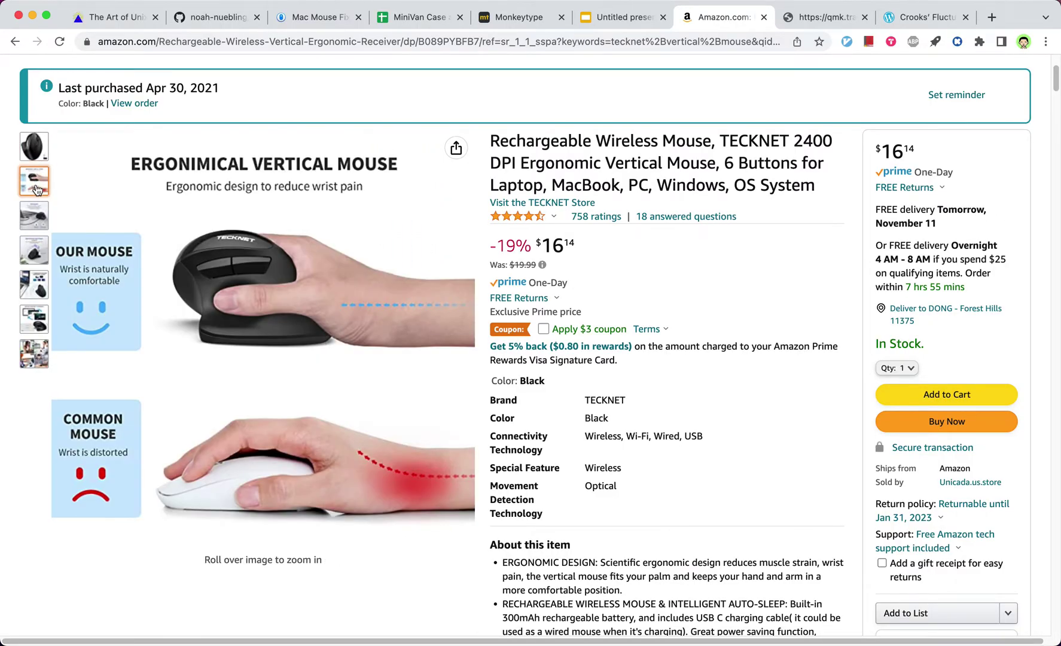
pyautogui.moveTo(148, 225)
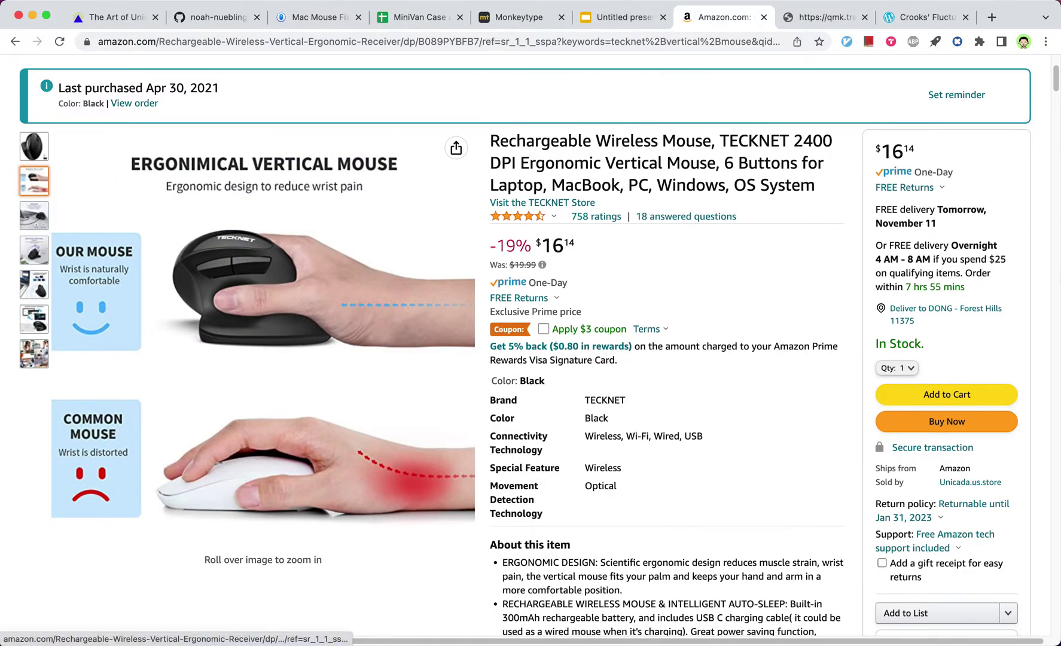
pyautogui.moveTo(1058, 395)
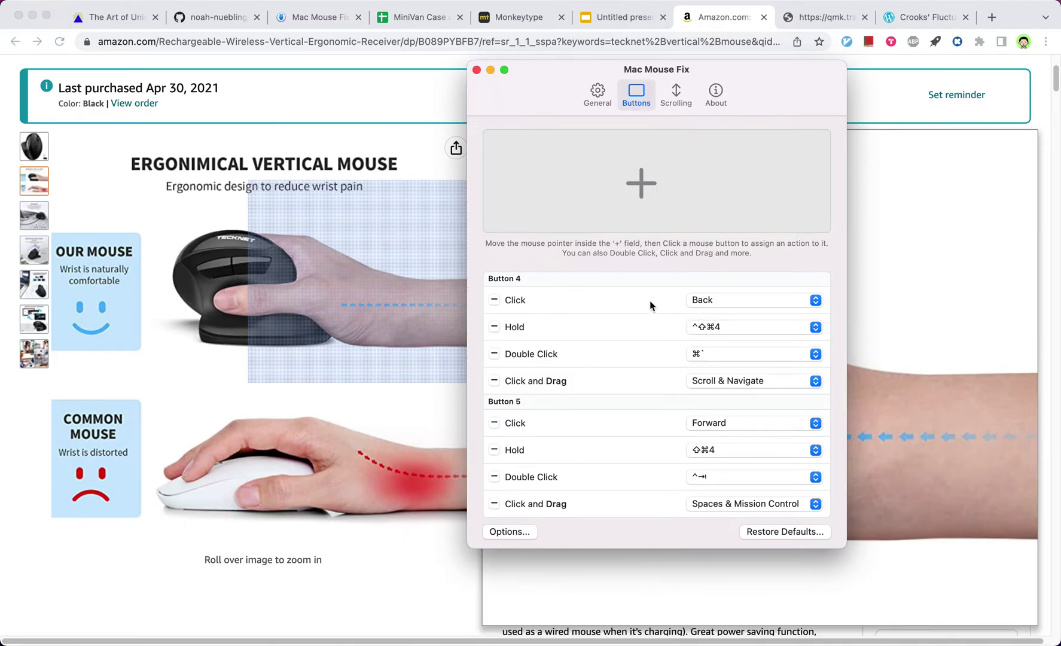
pyautogui.click(712, 307)
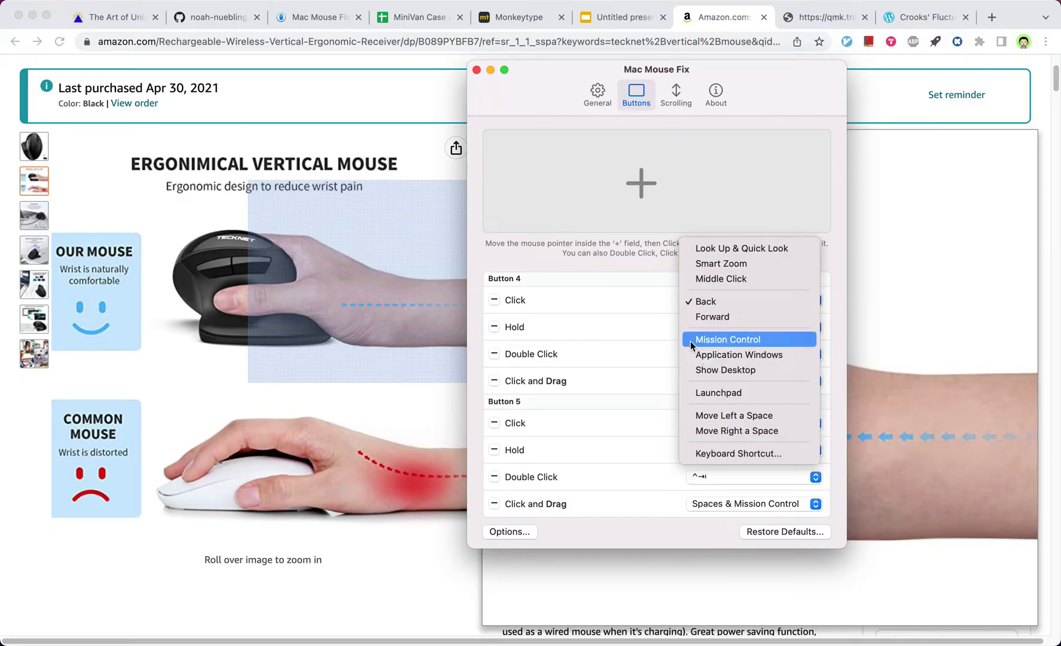
pyautogui.click(630, 255)
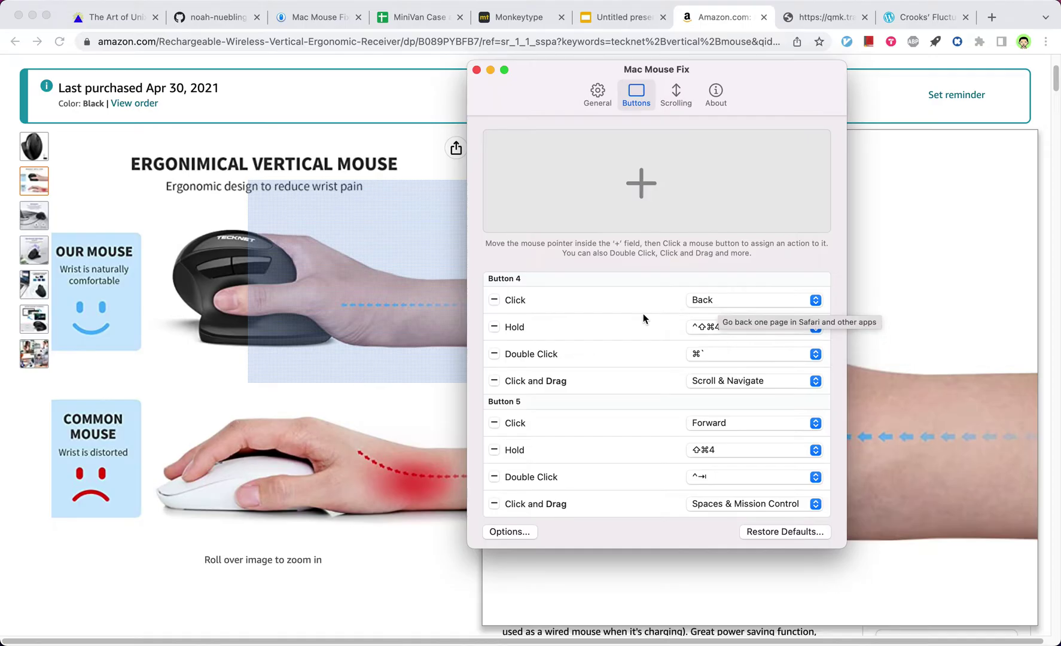
pyautogui.click(494, 326)
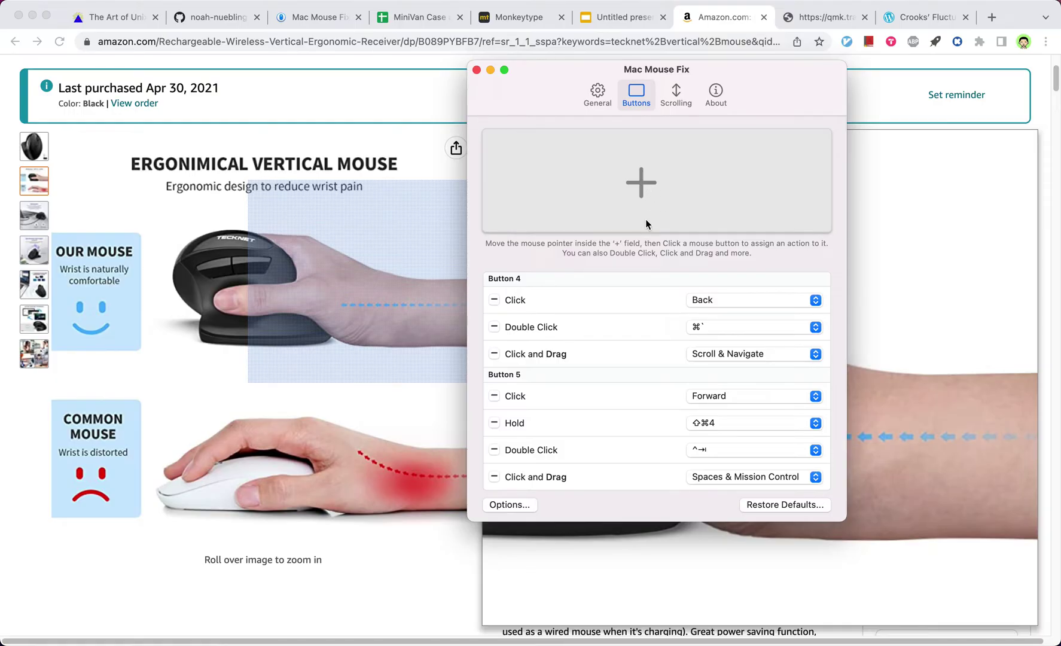
# Re-add Button 4's Hold mapping with the ⌃⇧⌘4 keyboard shortcut, then try mapping the primary button
pyautogui.click(646, 168)
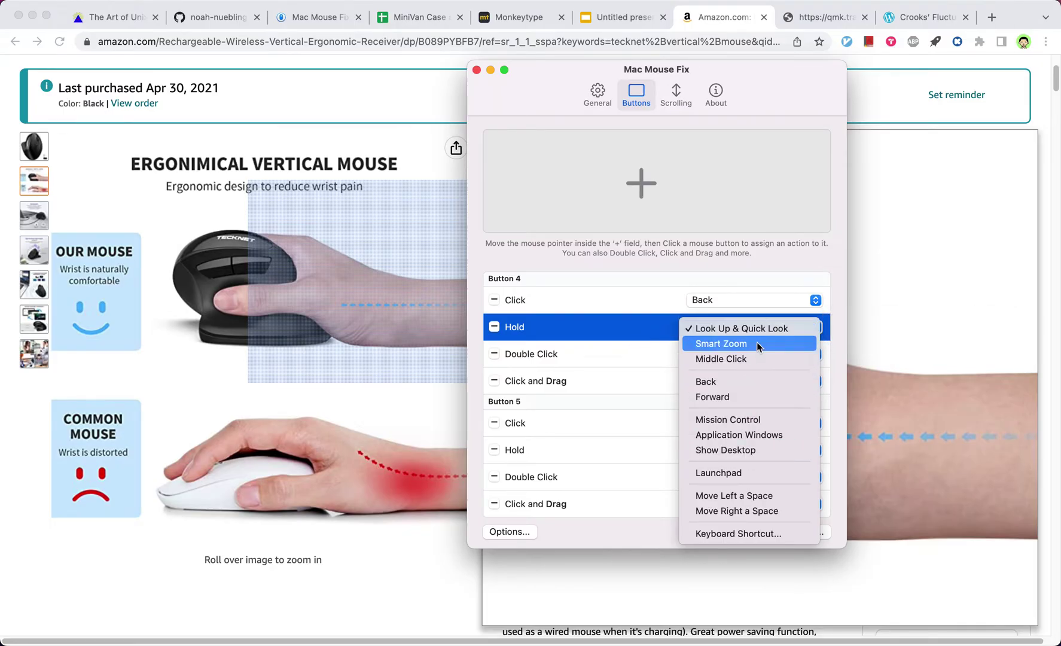
pyautogui.click(738, 534)
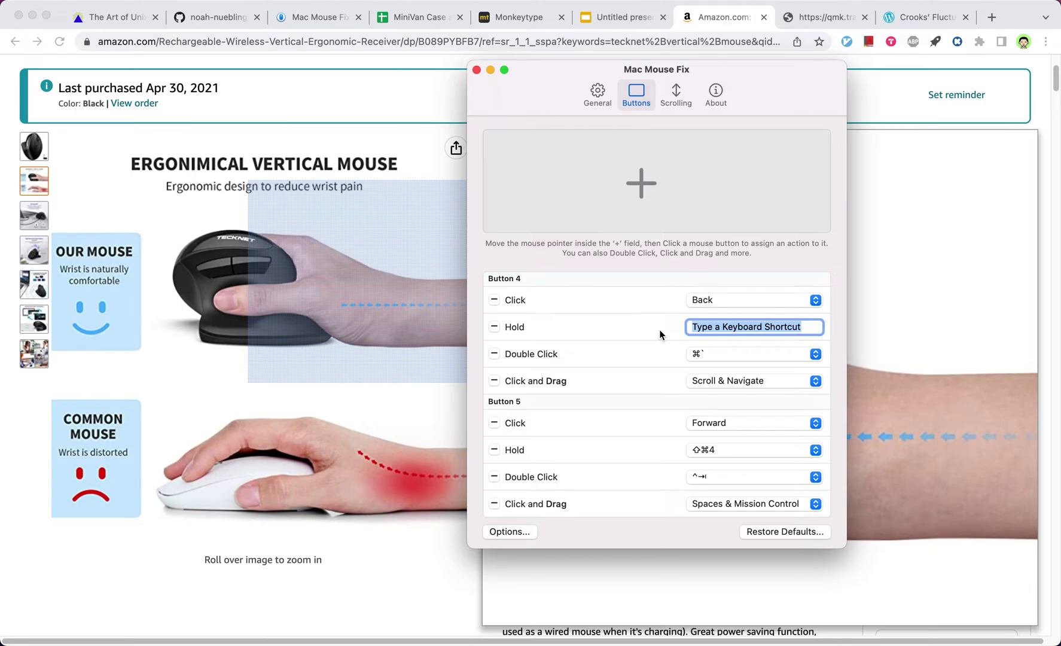
pyautogui.press('ctrl+shift+super+4')
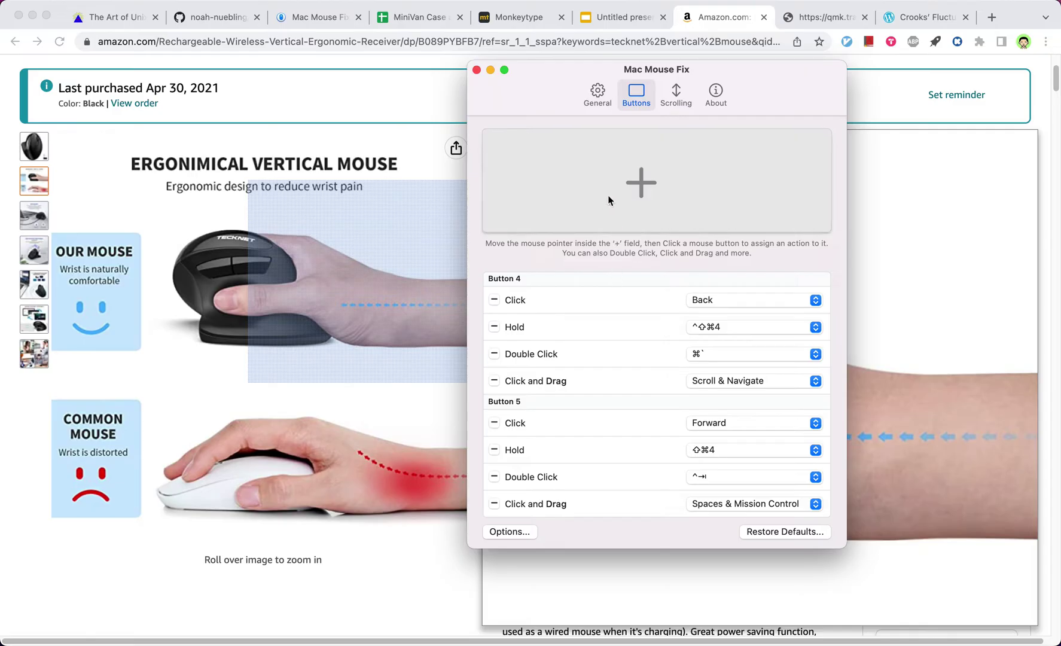
pyautogui.click(640, 183)
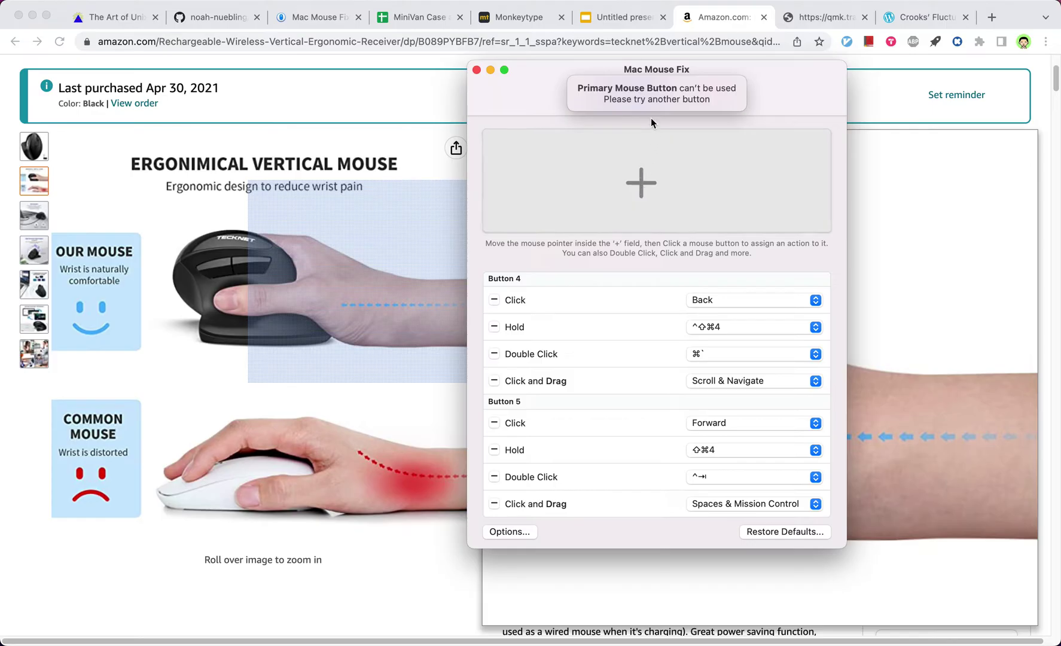
pyautogui.click(643, 186)
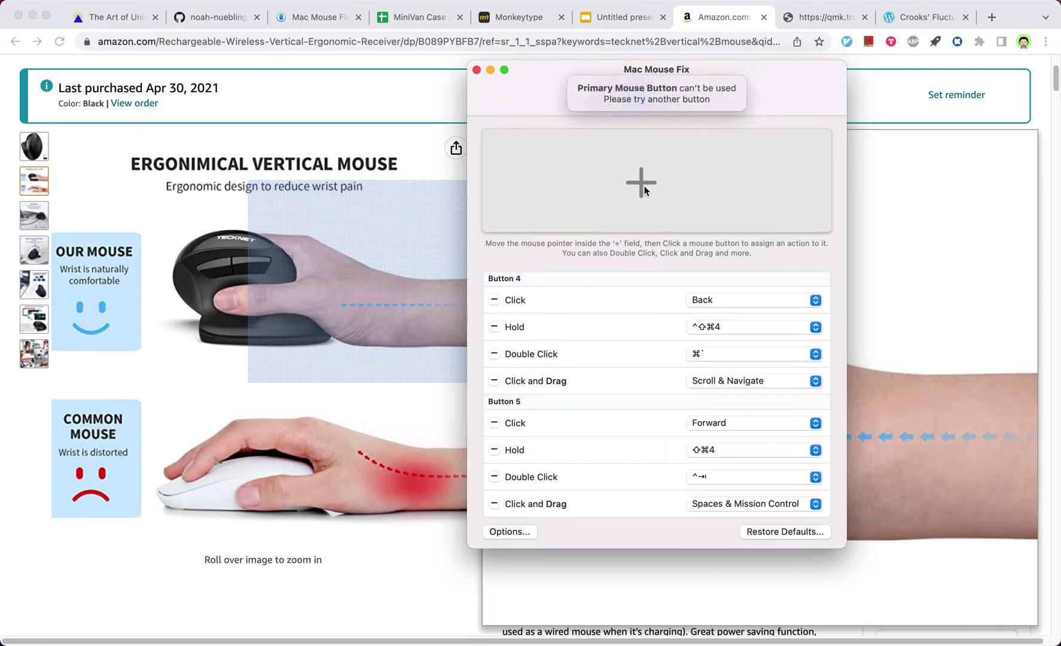
pyautogui.click(644, 187)
pyautogui.doubleClick(643, 187)
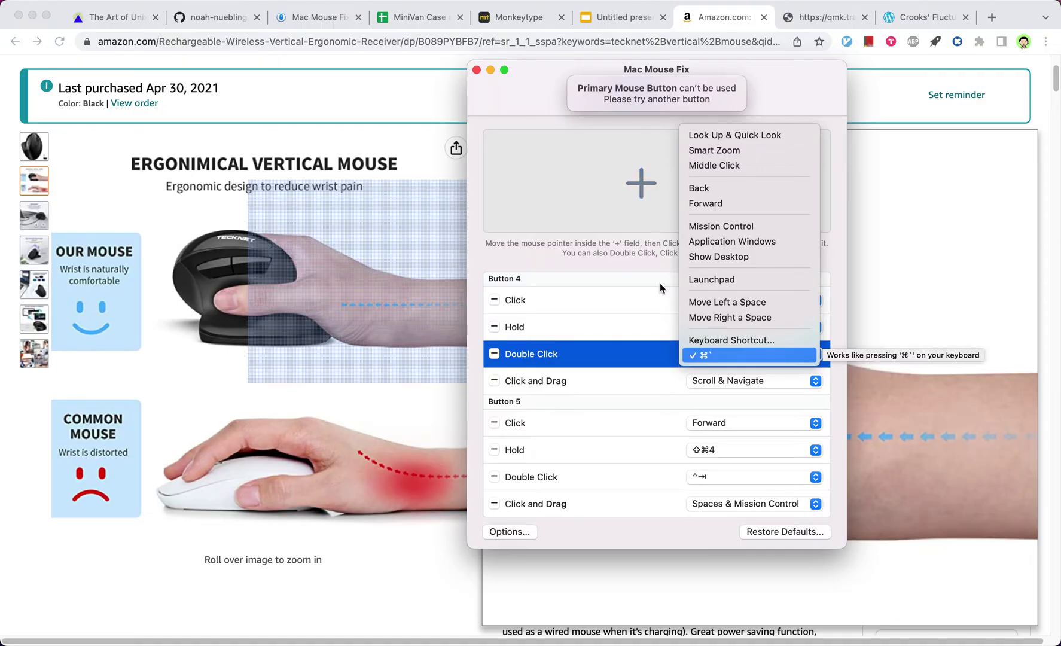
pyautogui.click(639, 186)
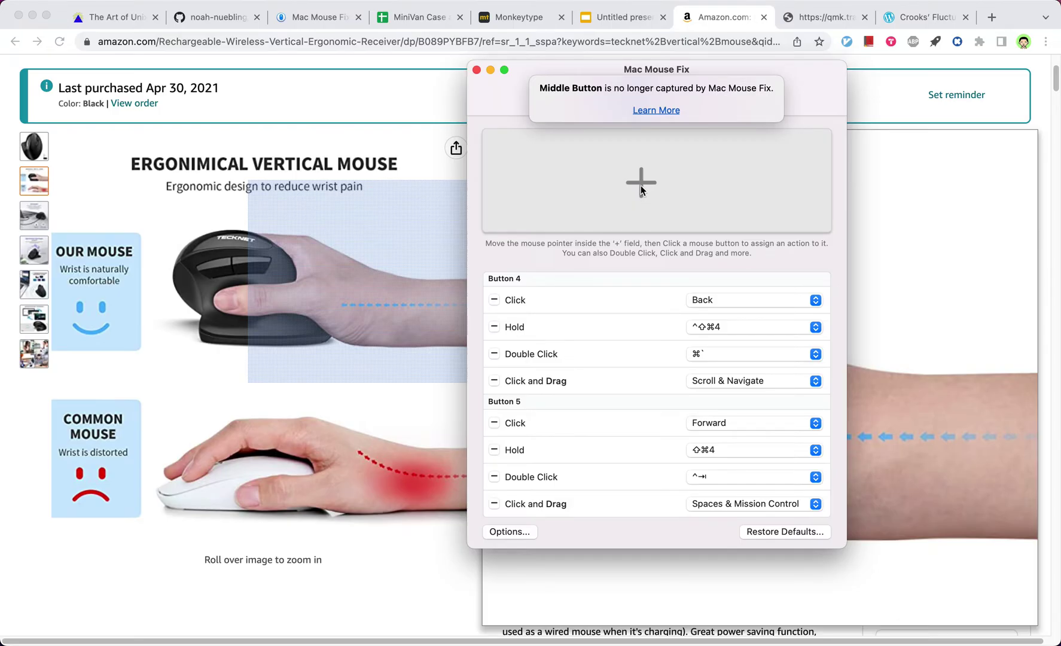
pyautogui.middleClick(640, 189)
pyautogui.middleClick(641, 189)
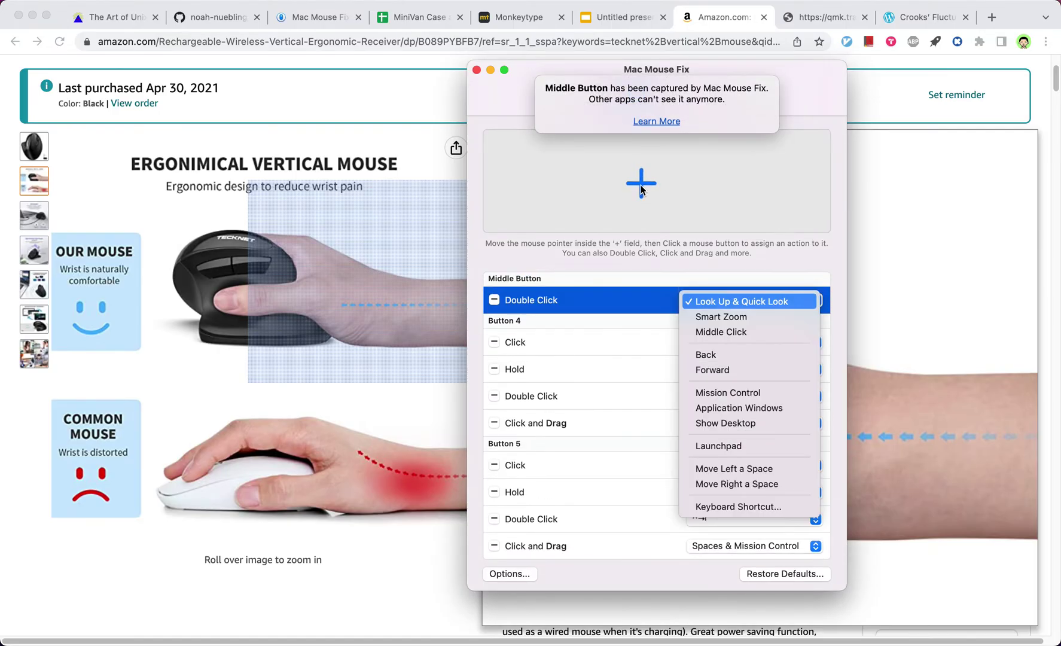
pyautogui.click(500, 303)
pyautogui.click(496, 298)
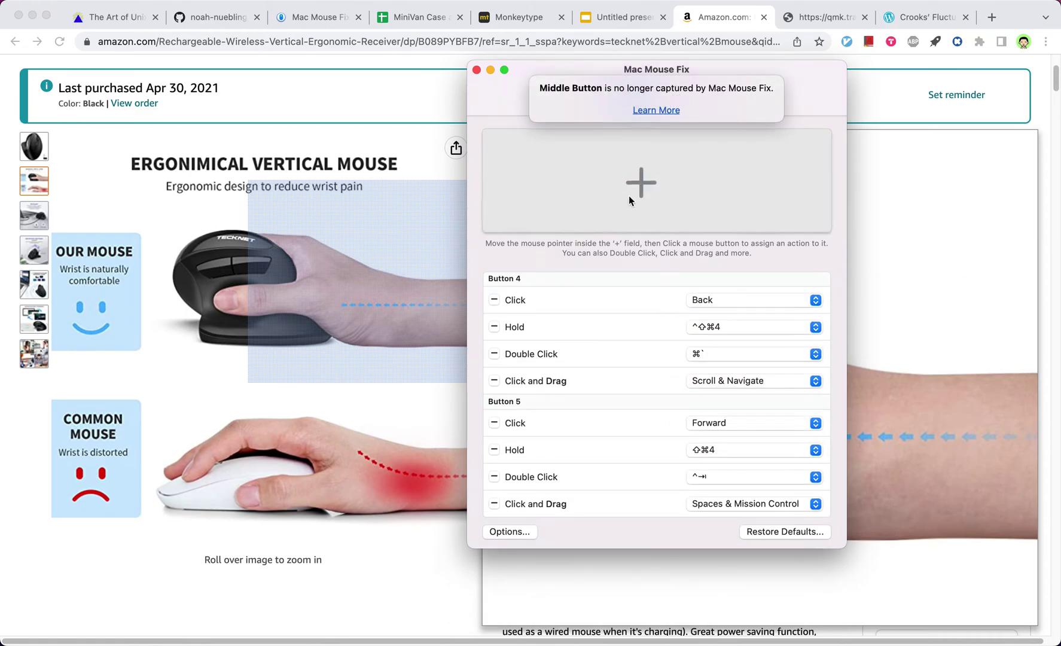
pyautogui.click(640, 185)
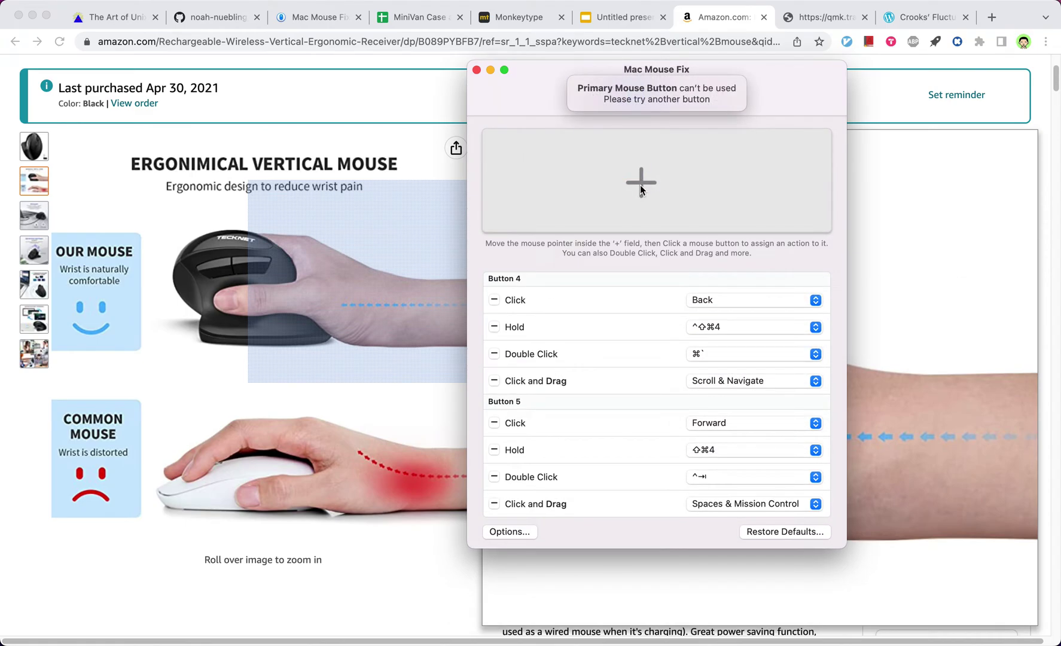
pyautogui.tripleClick(639, 185)
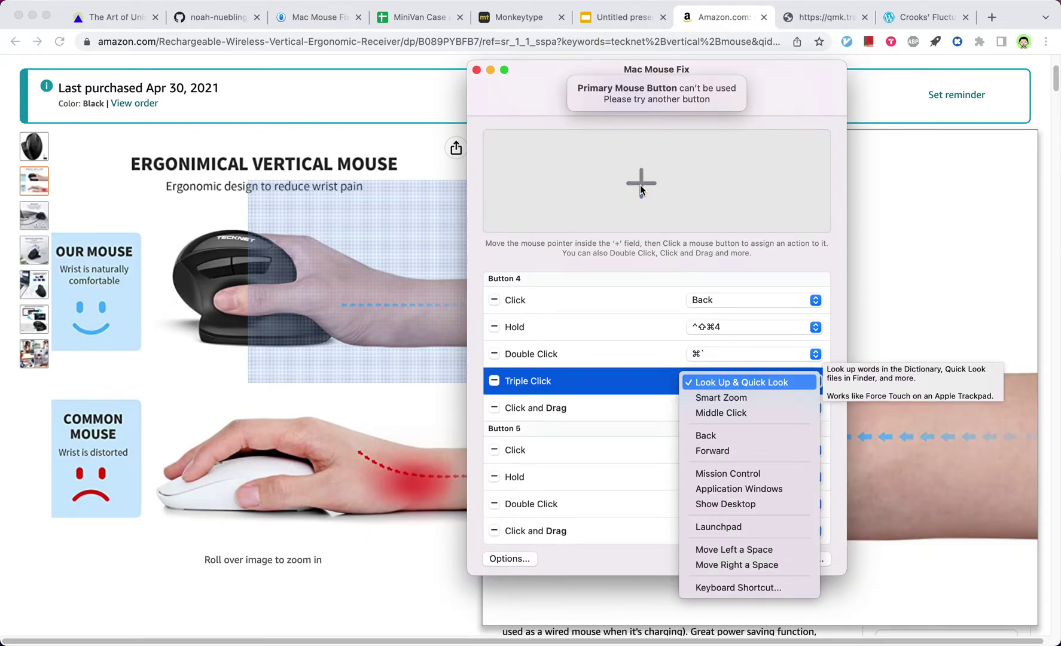
pyautogui.click(640, 190)
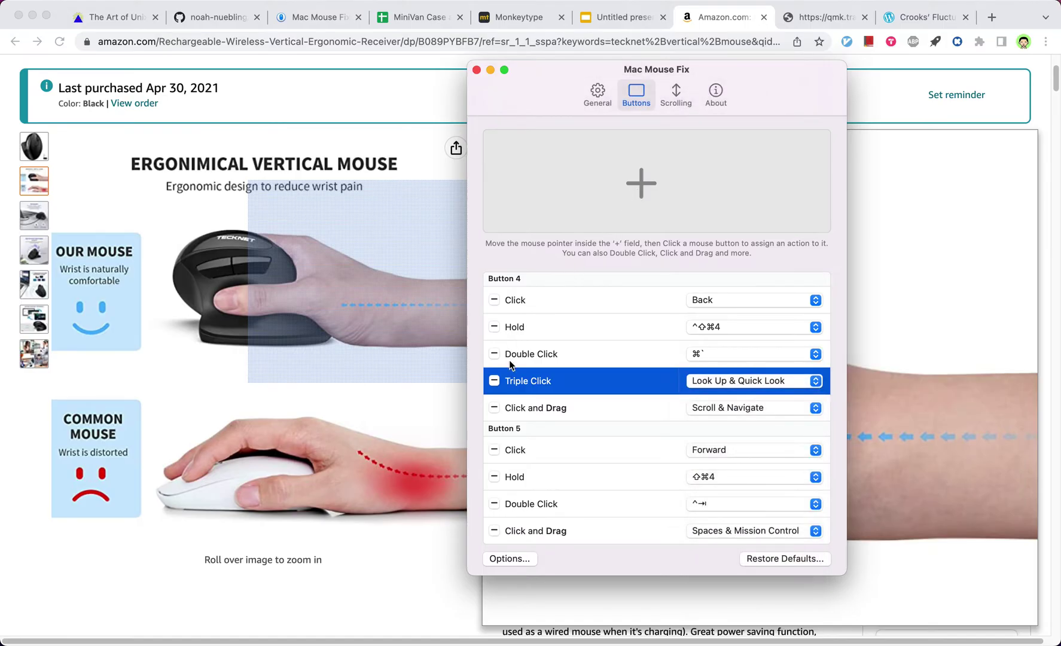
pyautogui.click(494, 380)
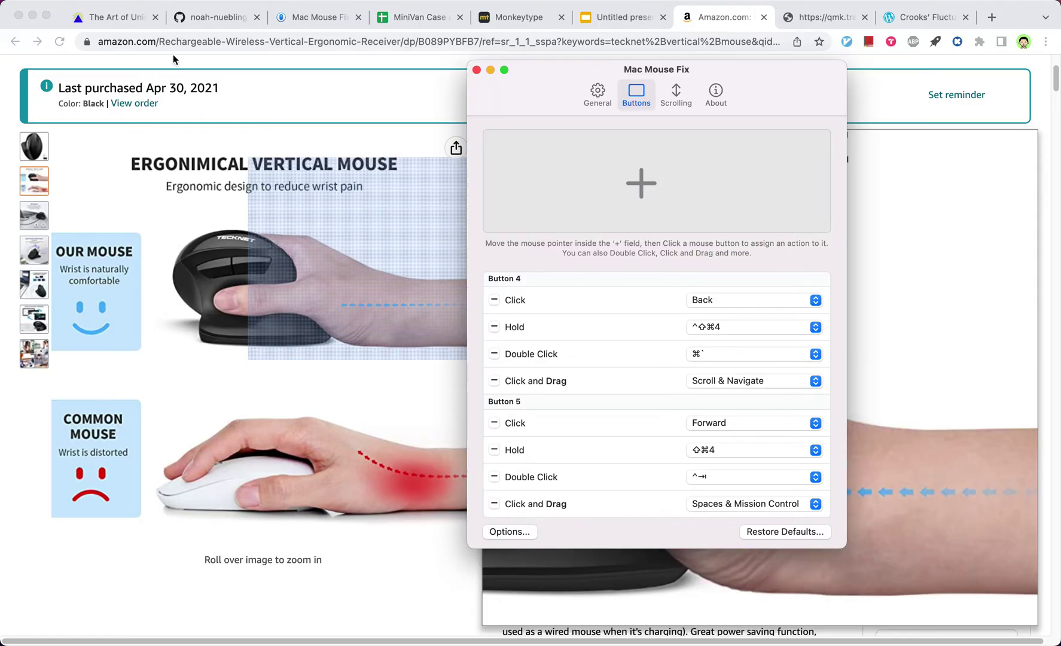
pyautogui.click(410, 18)
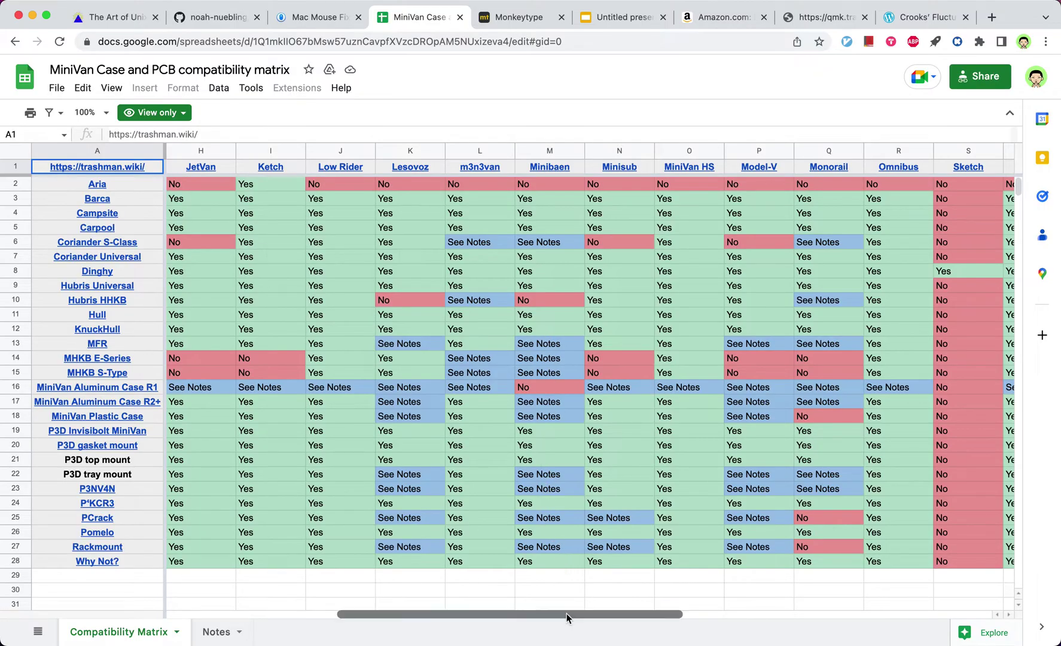
# Open the Mac Mouse Fix settings window, then hide it again with ⌘W
pyautogui.moveTo(566, 618)
pyautogui.mouseDown()
pyautogui.moveTo(466, 617)
pyautogui.moveTo(672, 614)
pyautogui.moveTo(553, 625)
pyautogui.moveTo(610, 613)
pyautogui.mouseUp()
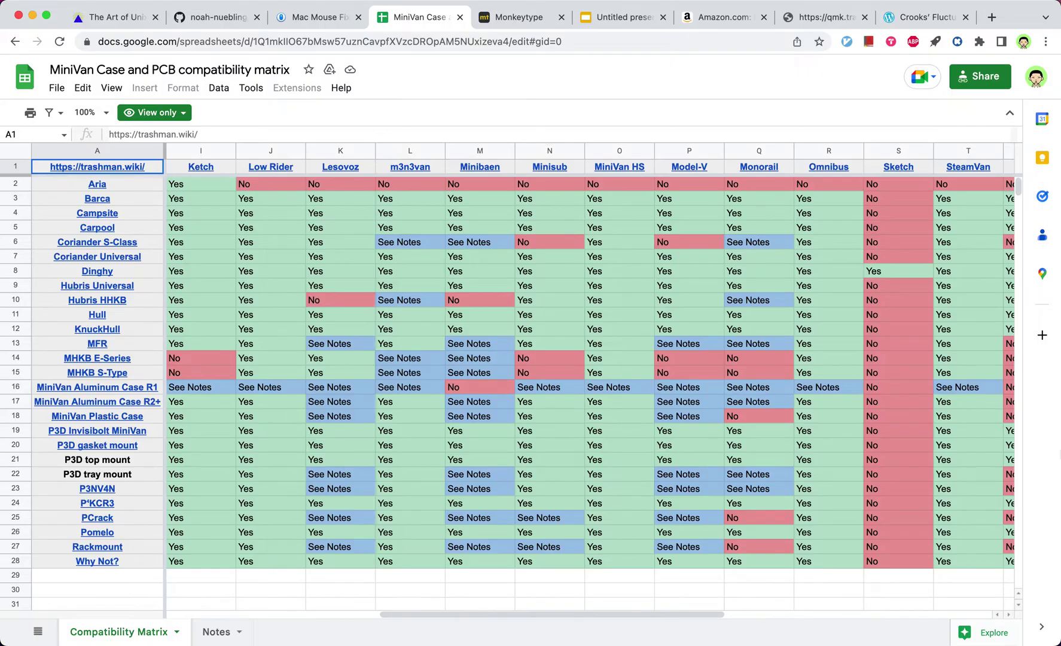
pyautogui.moveTo(1043, 443)
pyautogui.click(1039, 472)
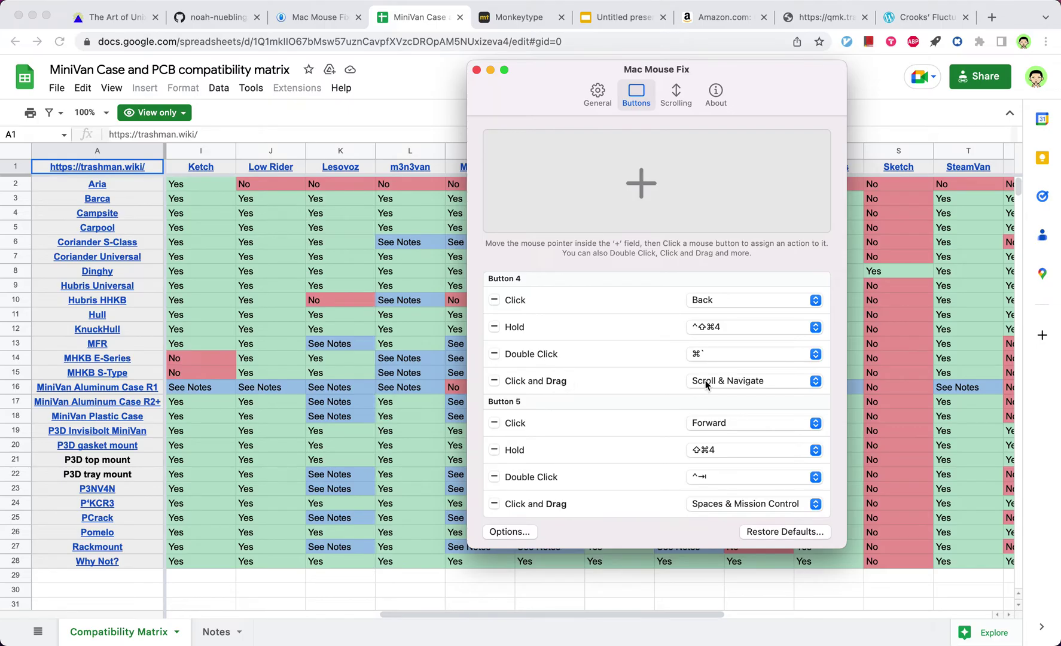
pyautogui.moveTo(705, 384)
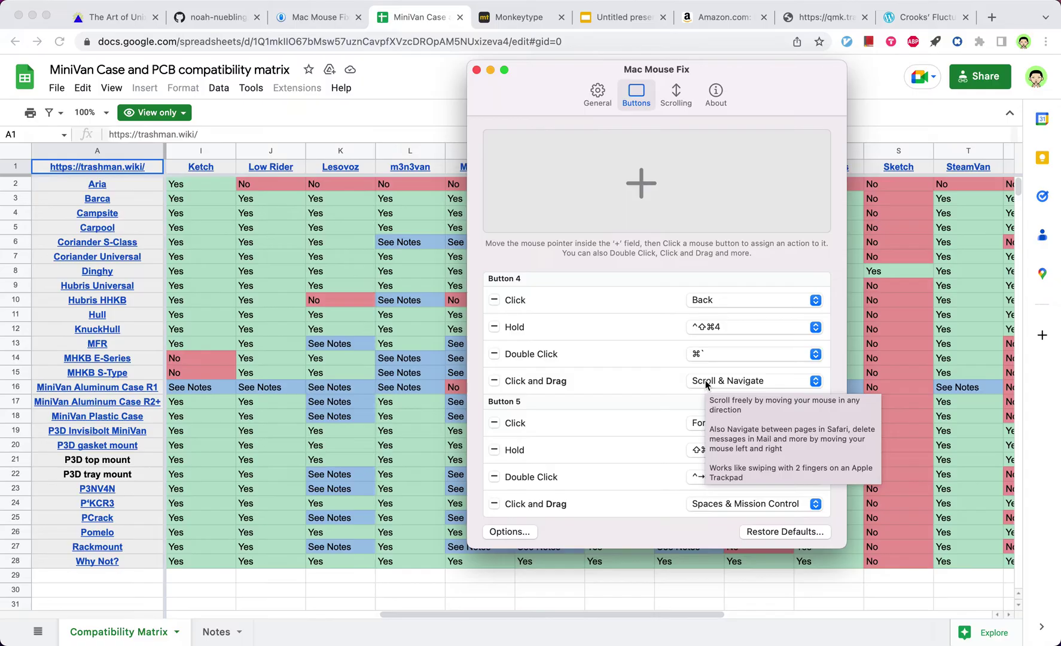
pyautogui.press('super+w')
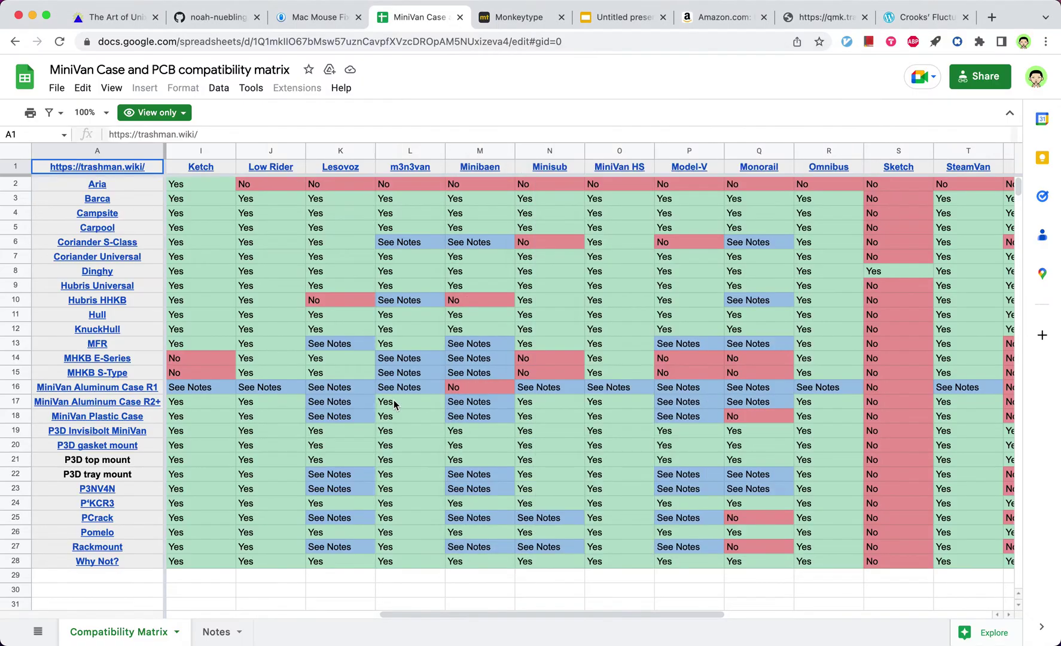
# Start and cancel a ⌘⇧4 region screenshot several times
pyautogui.press('super+shift+4')
pyautogui.press('Escape')
pyautogui.press('super+shift+4')
pyautogui.scroll(-1, 498, 380)
pyautogui.press('super+shift+4')
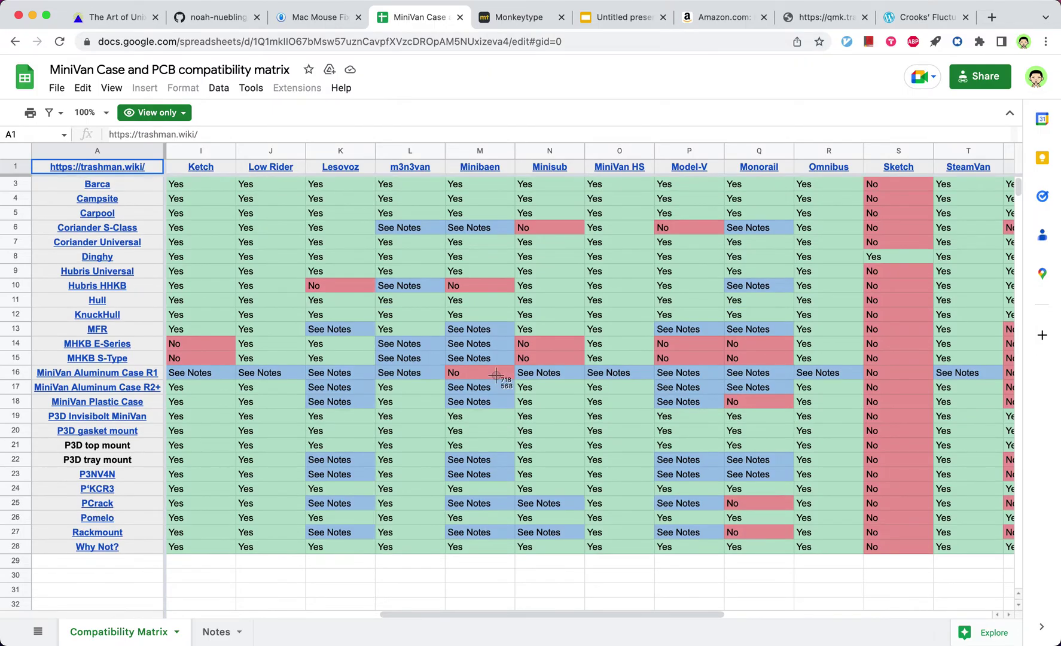
pyautogui.press('Escape')
# Scroll the MiniVan compatibility matrix vertically and horizontally to test the scrolling
pyautogui.scroll(-4, 493, 367)
pyautogui.scroll(5, 494, 362)
pyautogui.scroll(-5, 493, 366)
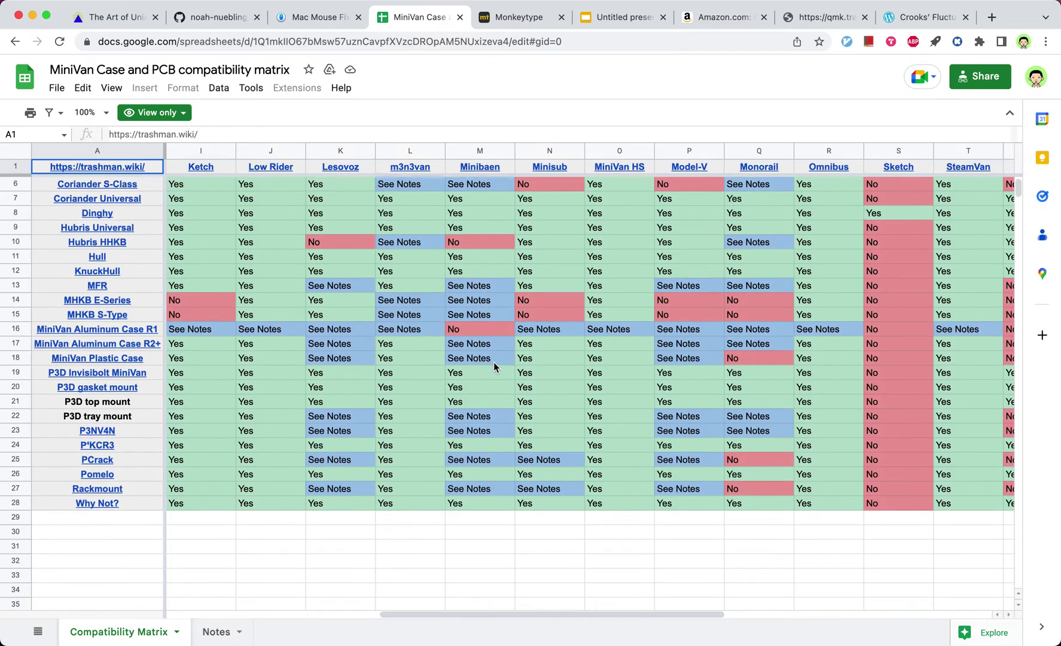
pyautogui.hscroll(8, 493, 367)
pyautogui.hscroll(-9, 493, 367)
pyautogui.hscroll(-2, 493, 364)
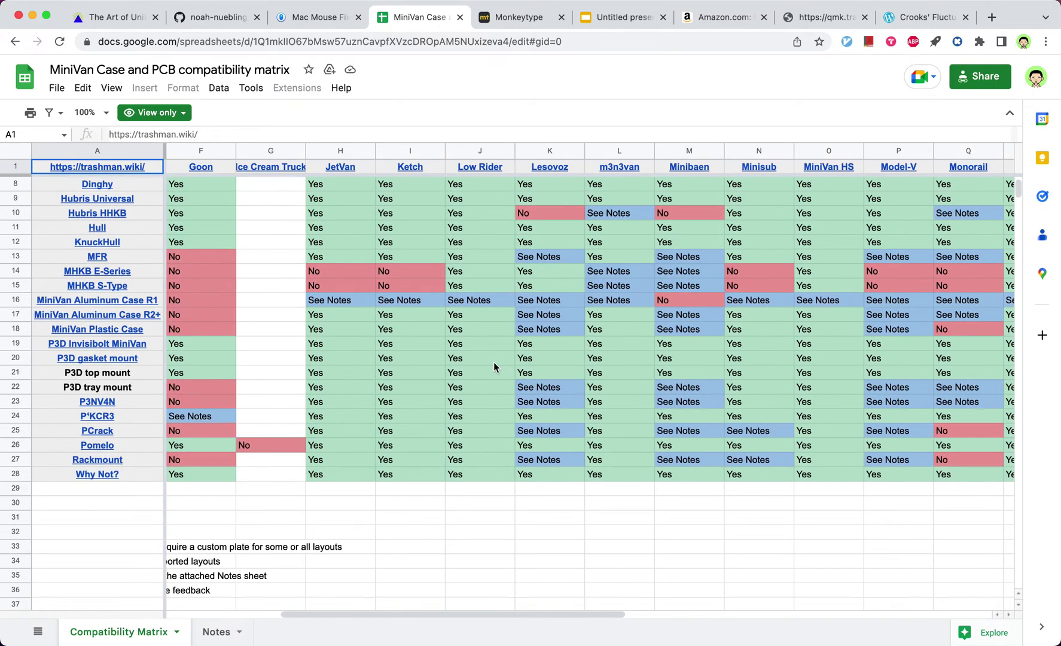
pyautogui.hscroll(3, 494, 365)
pyautogui.hscroll(-7, 493, 364)
pyautogui.scroll(1, 493, 366)
pyautogui.hscroll(7, 493, 367)
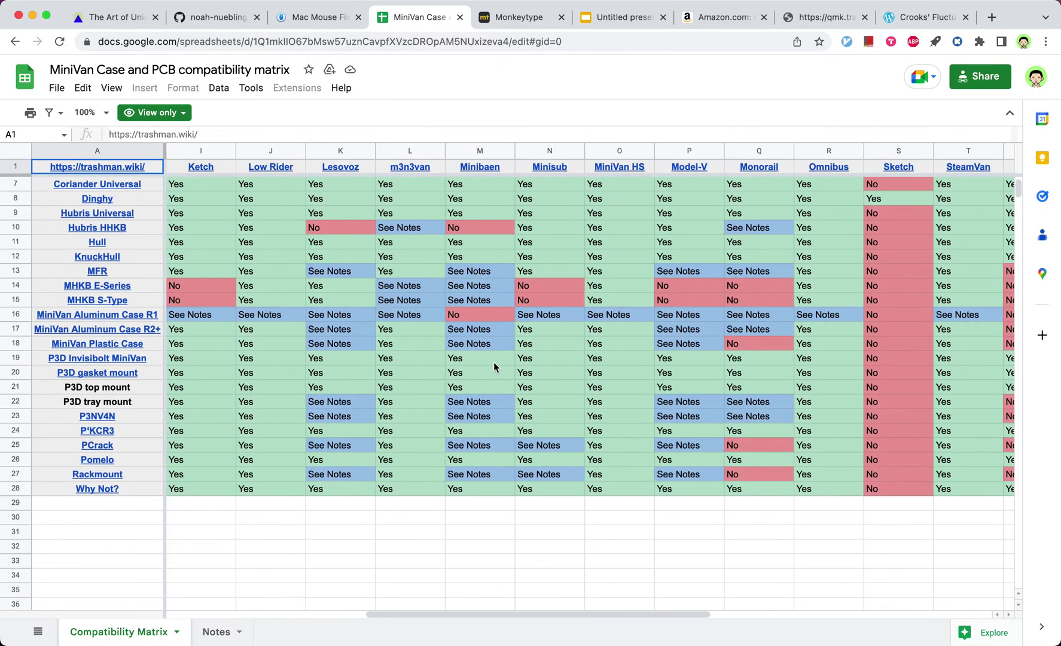
pyautogui.hscroll(-7, 494, 367)
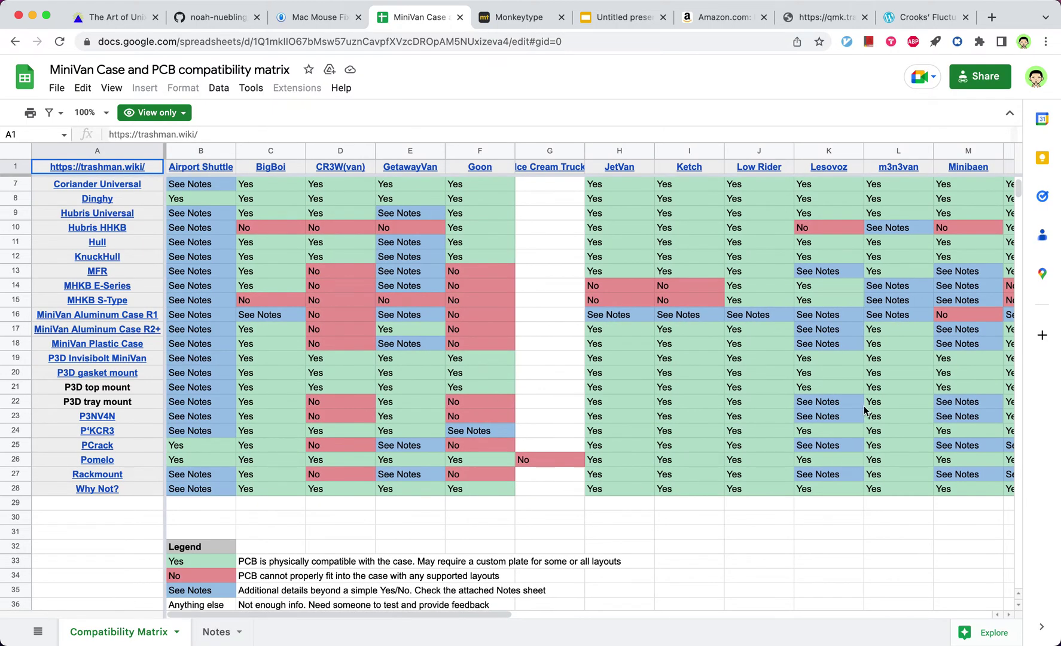
pyautogui.click(1040, 475)
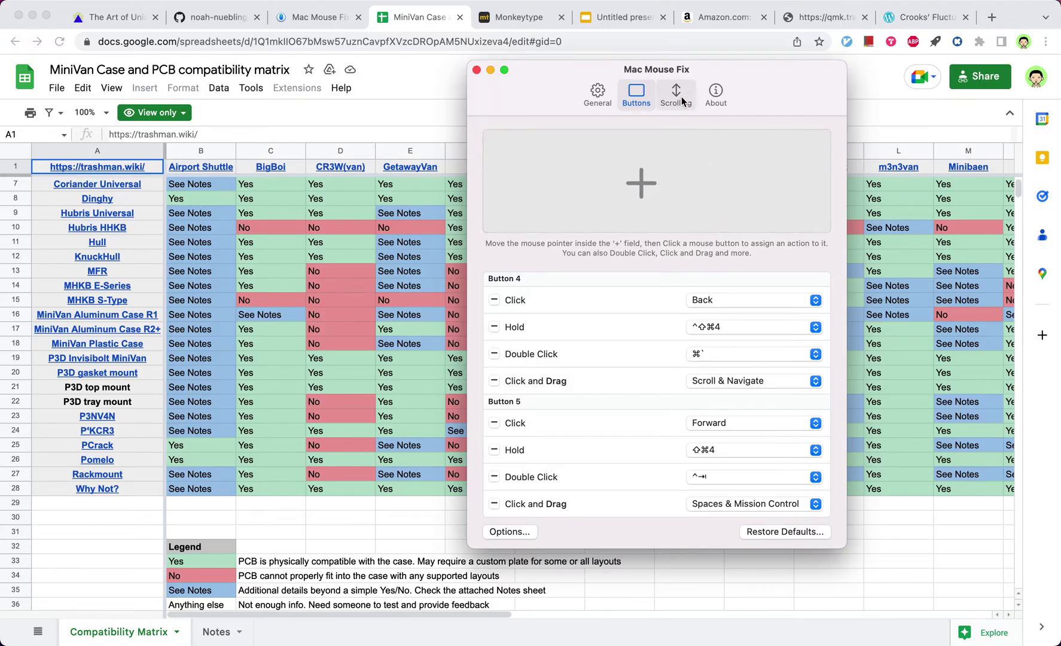
pyautogui.click(676, 95)
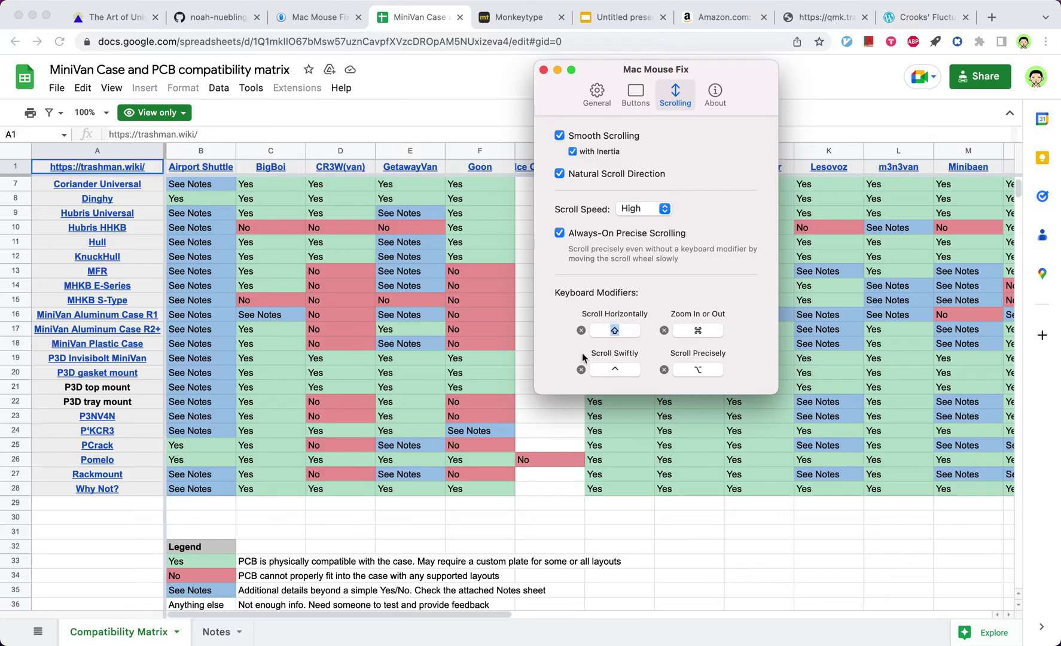
pyautogui.click(453, 392)
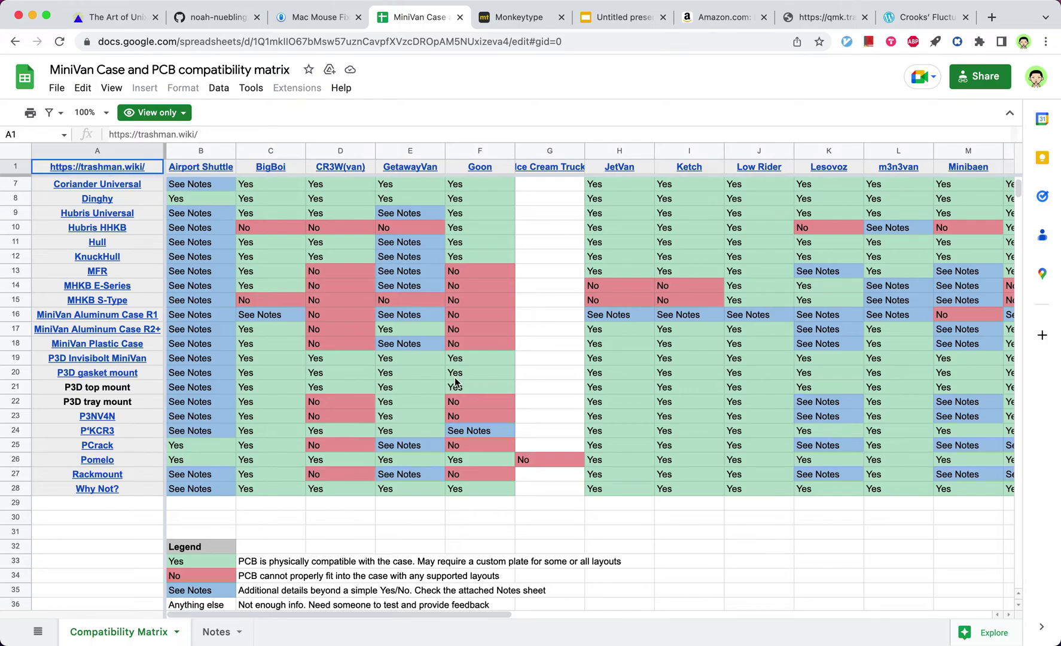
pyautogui.keyDown('shift'); pyautogui.click(545, 376); pyautogui.keyUp('shift')
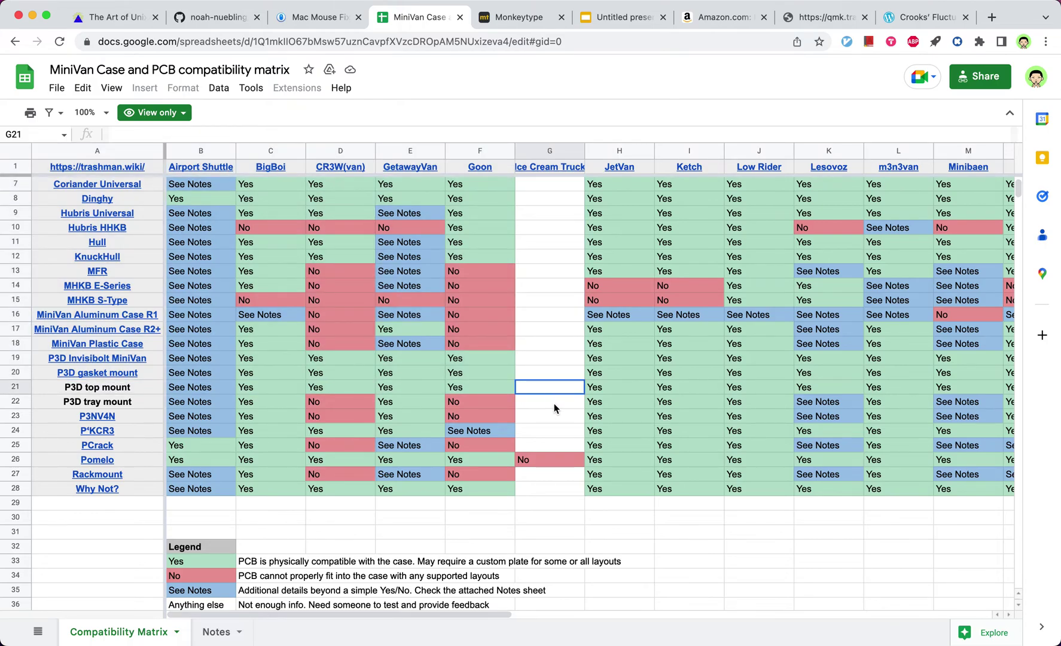
pyautogui.hscroll(9, 553, 403)
pyautogui.hscroll(-5, 553, 403)
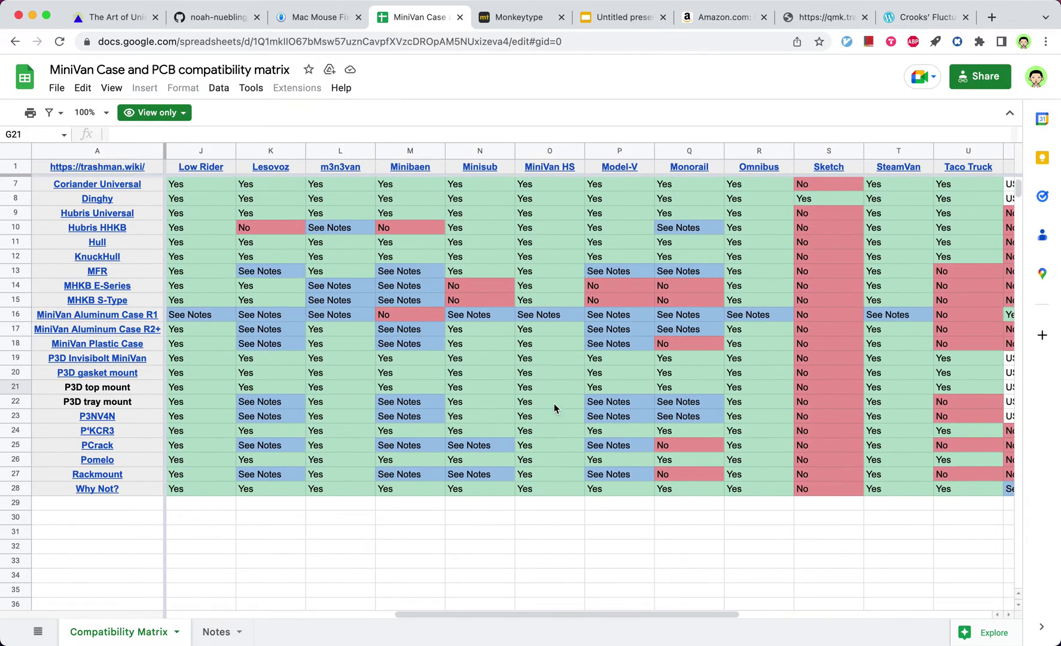
pyautogui.hscroll(9, 554, 403)
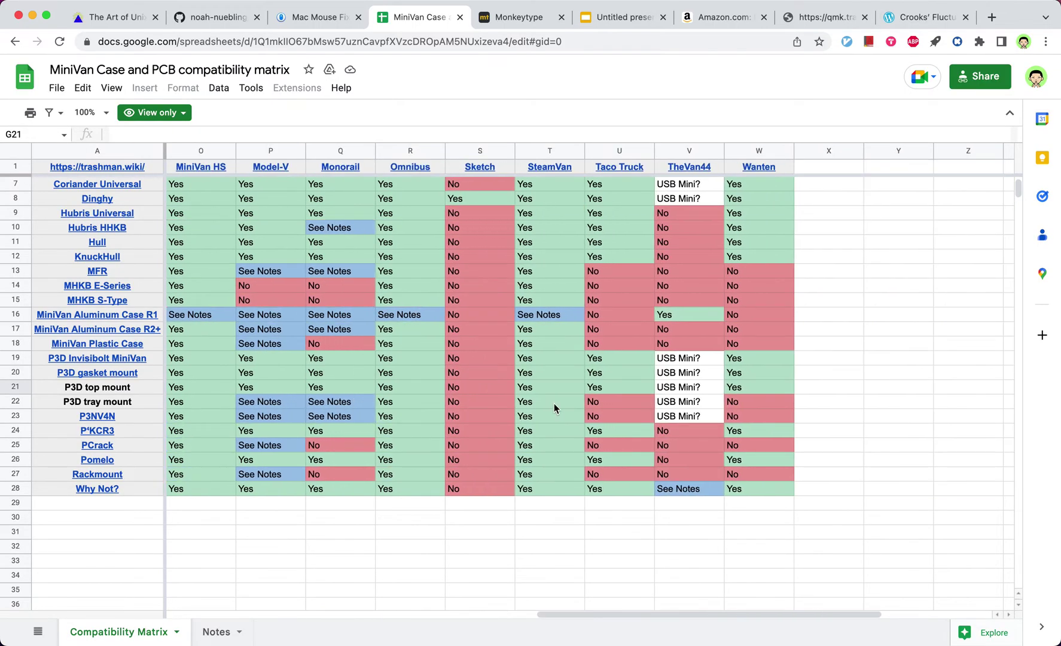
pyautogui.hscroll(-13, 554, 403)
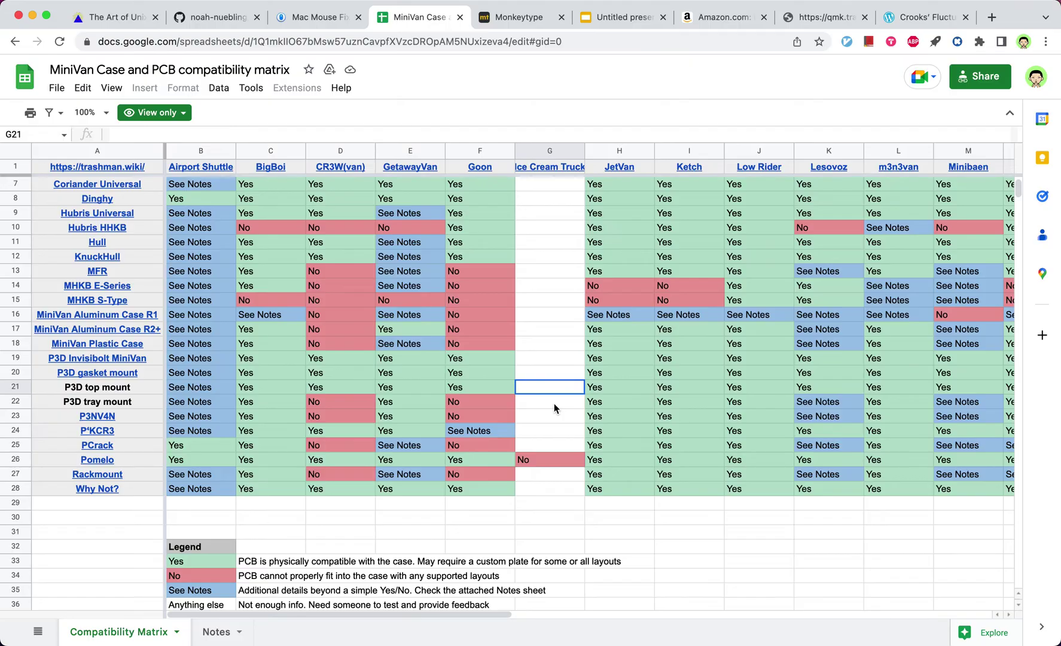
pyautogui.hscroll(9, 553, 407)
pyautogui.hscroll(-9, 554, 407)
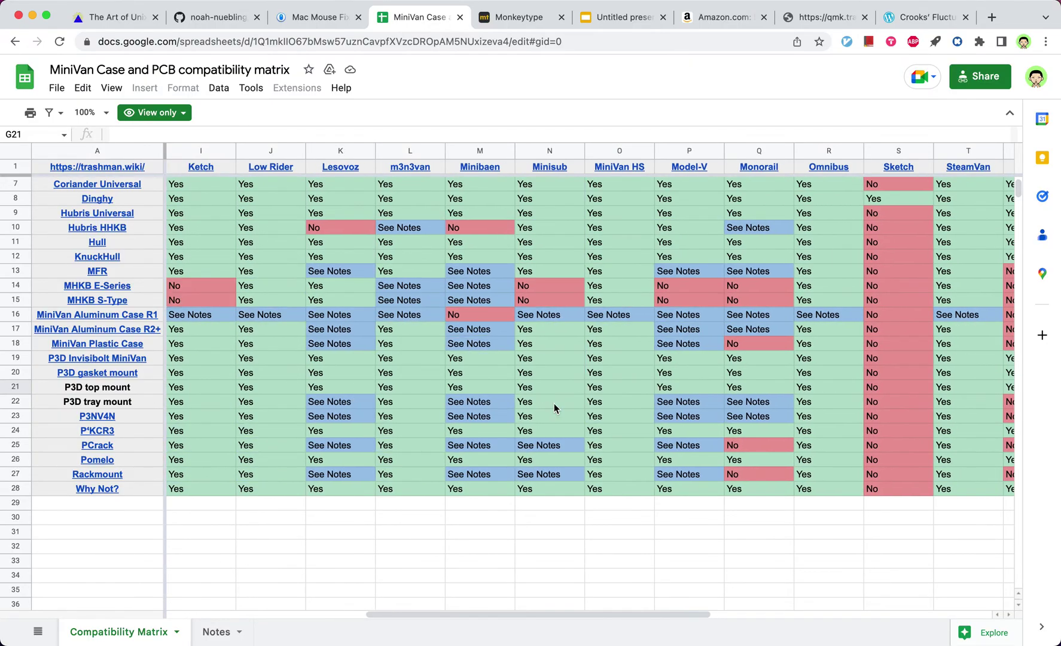
pyautogui.hscroll(5, 554, 403)
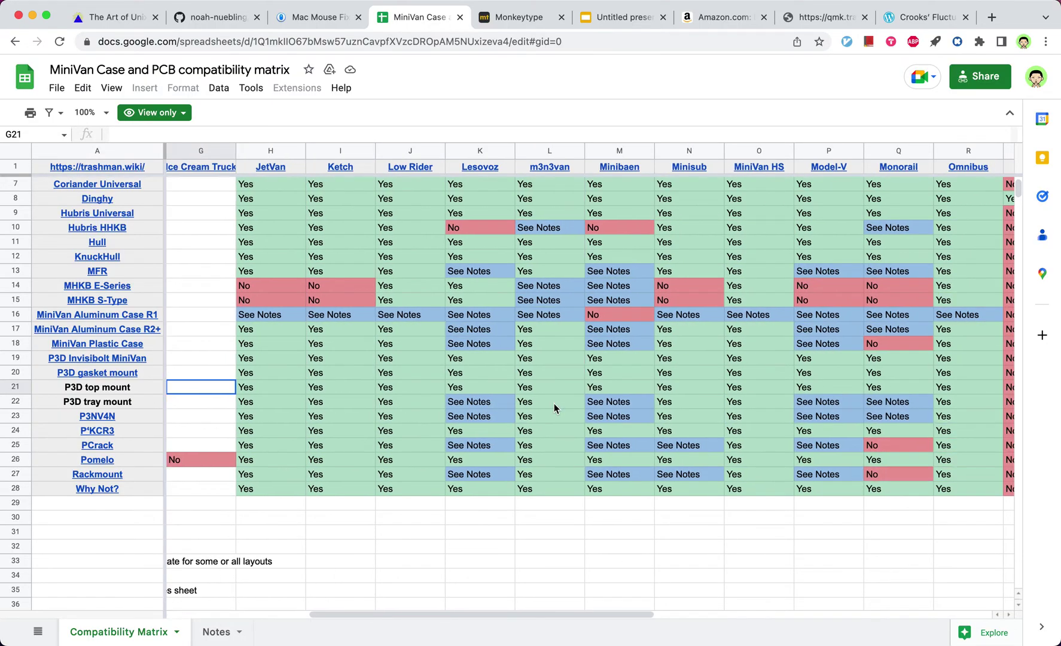
pyautogui.hscroll(-5, 553, 403)
pyautogui.hscroll(7, 554, 403)
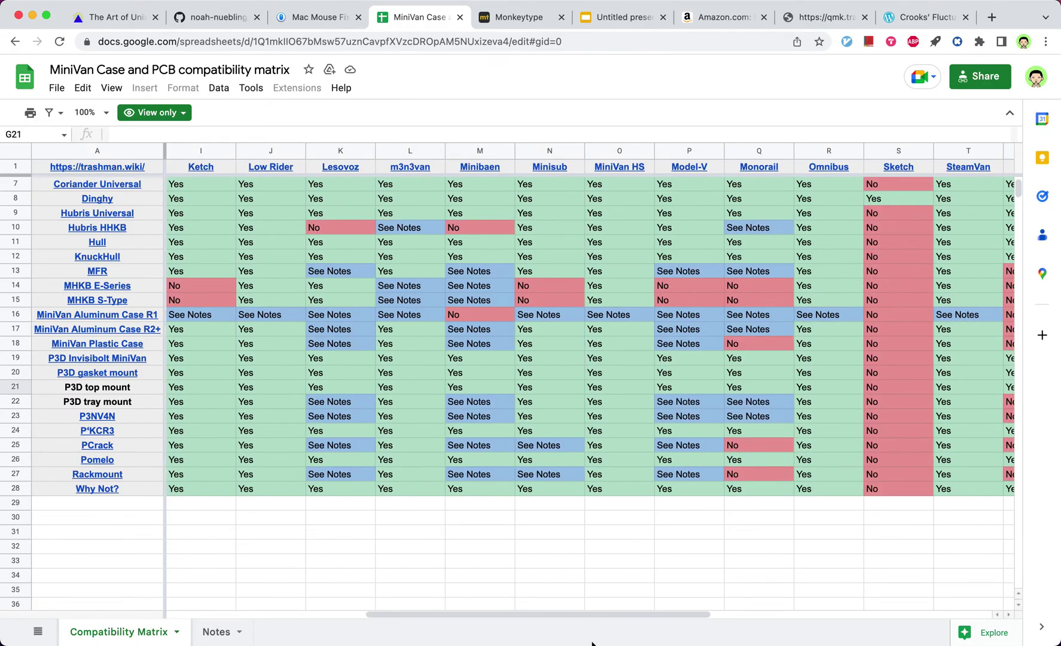
pyautogui.hscroll(-7, 617, 425)
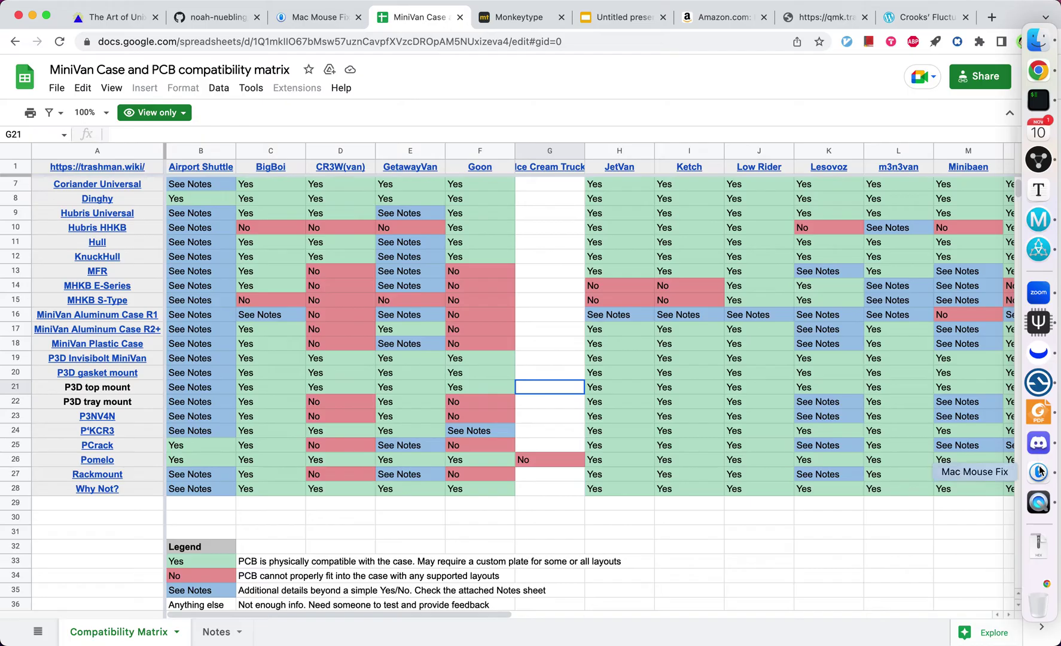
pyautogui.click(1038, 472)
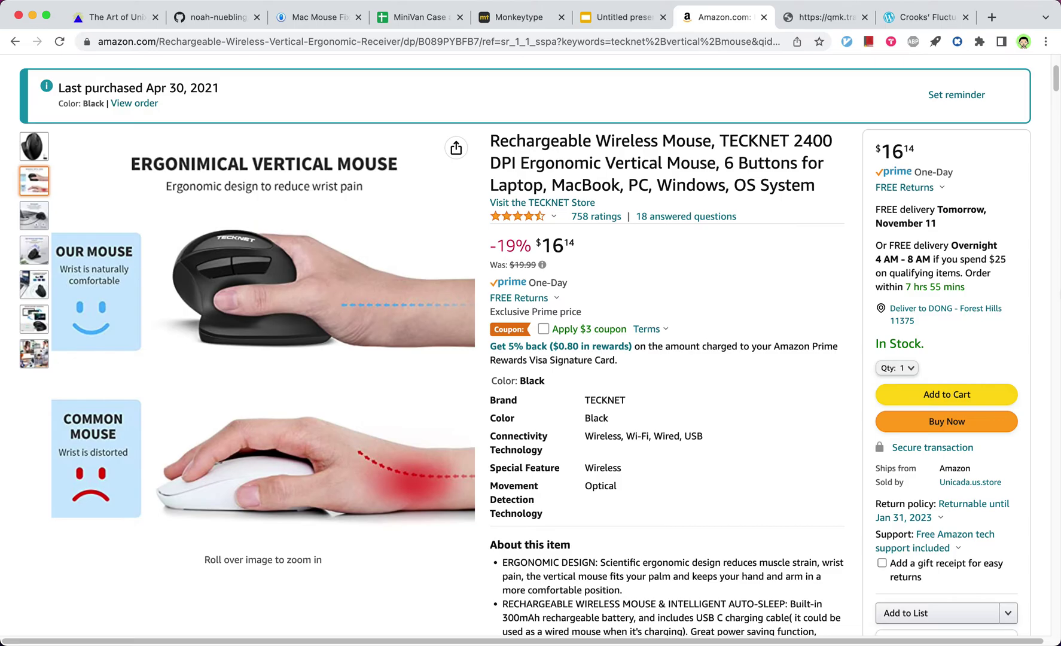
# Reopen Mac Mouse Fix over the Amazon page and scroll its scrolling settings
pyautogui.moveTo(1054, 227)
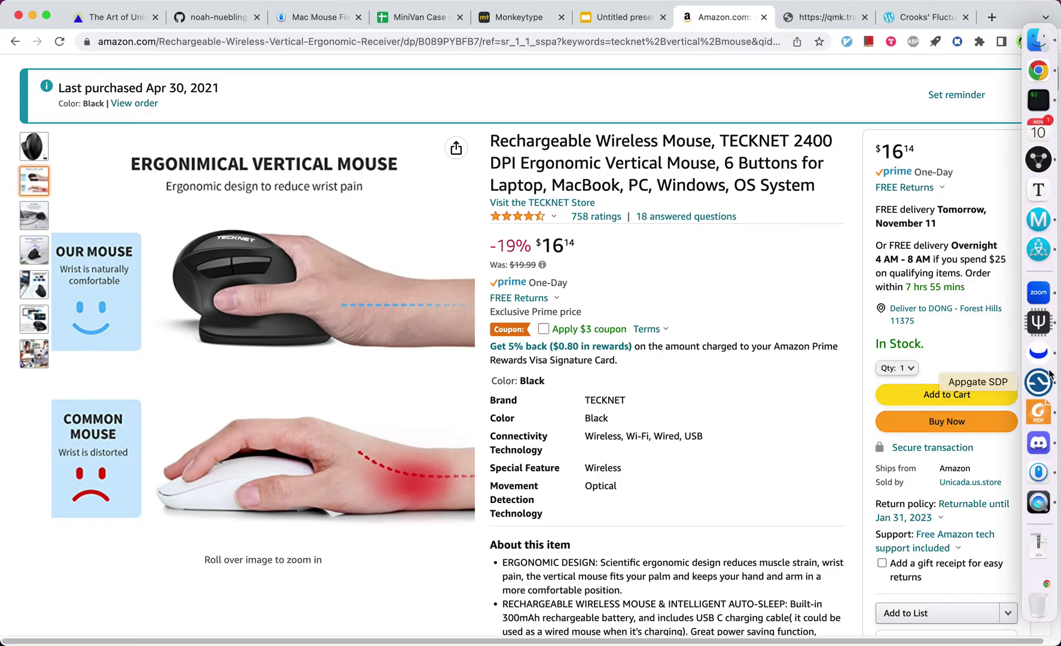
pyautogui.click(1041, 476)
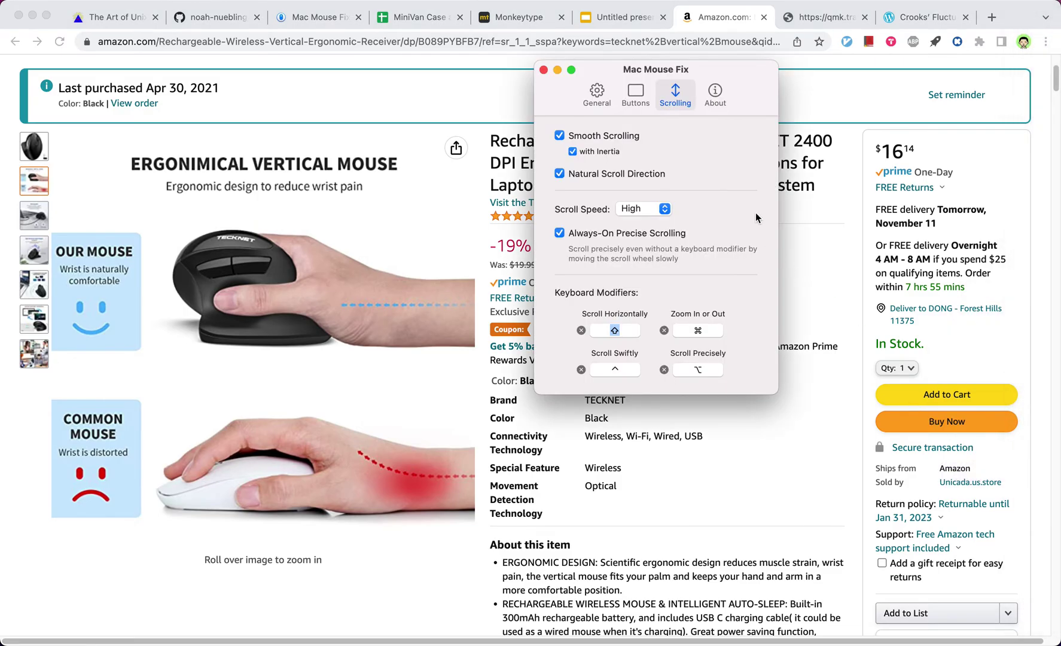
pyautogui.scroll(-3, 819, 237)
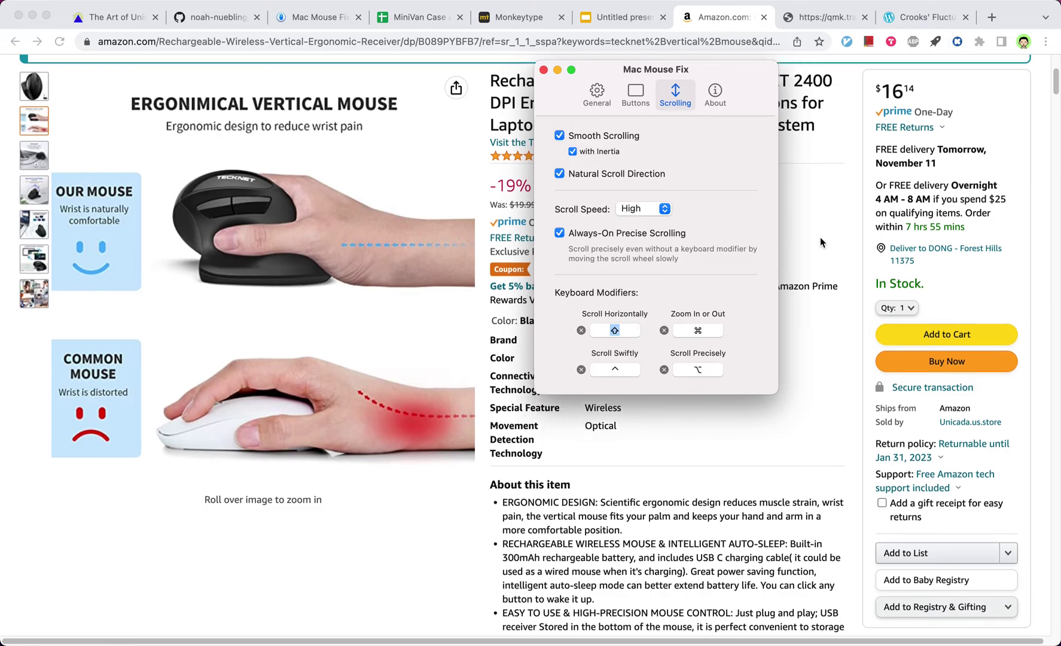
pyautogui.scroll(6, 821, 242)
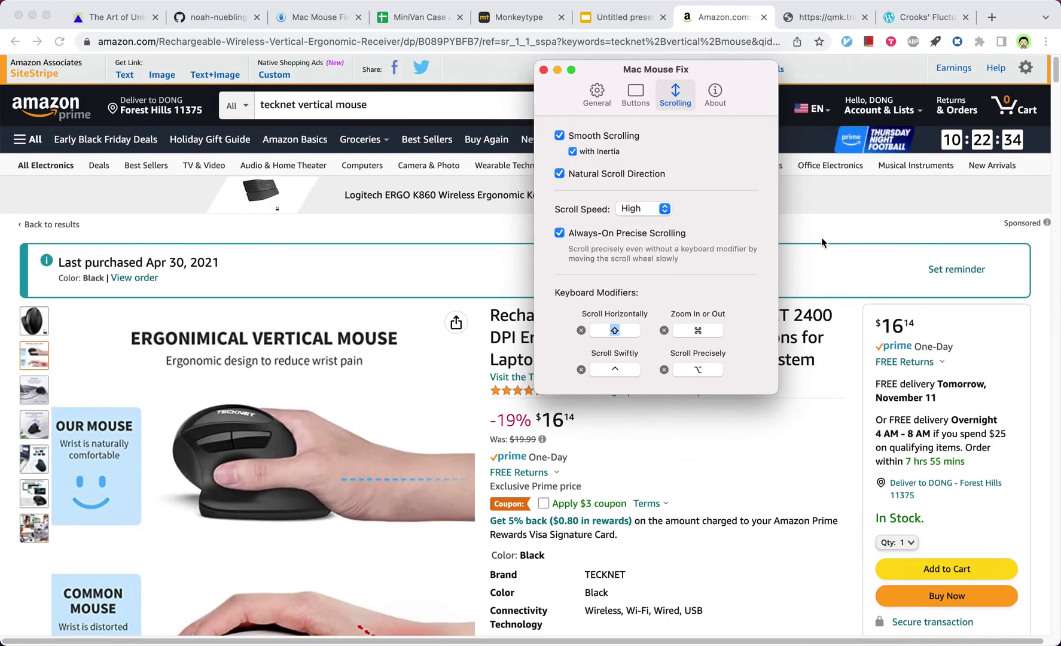
pyautogui.scroll(-5, 822, 242)
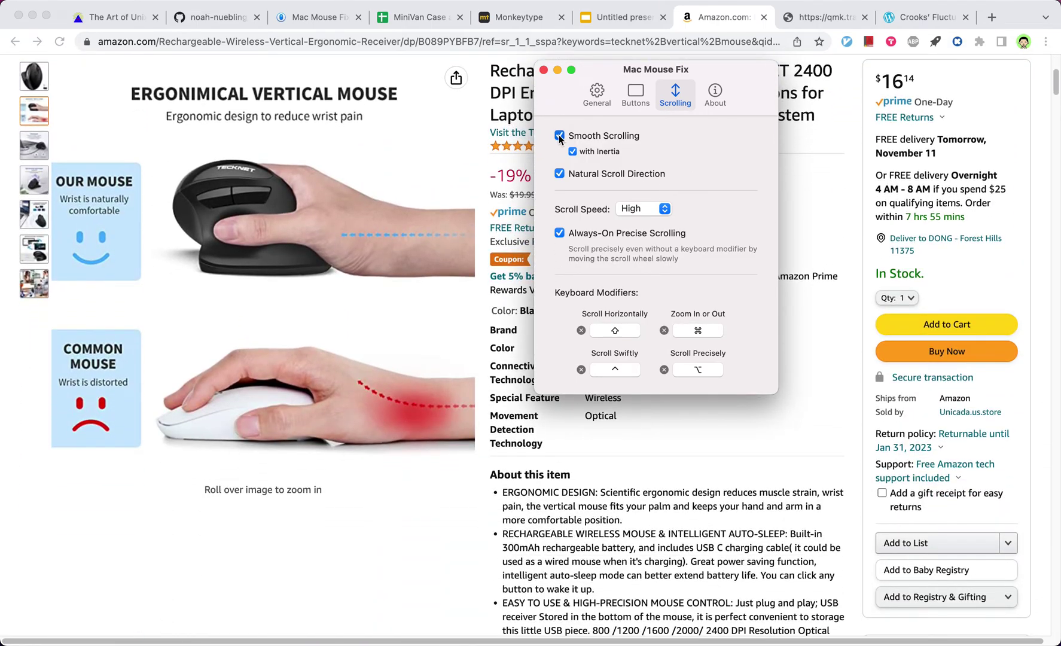
# Turn off Smooth Scrolling and test scrolling up and down
pyautogui.click(559, 135)
pyautogui.scroll(-4, 818, 245)
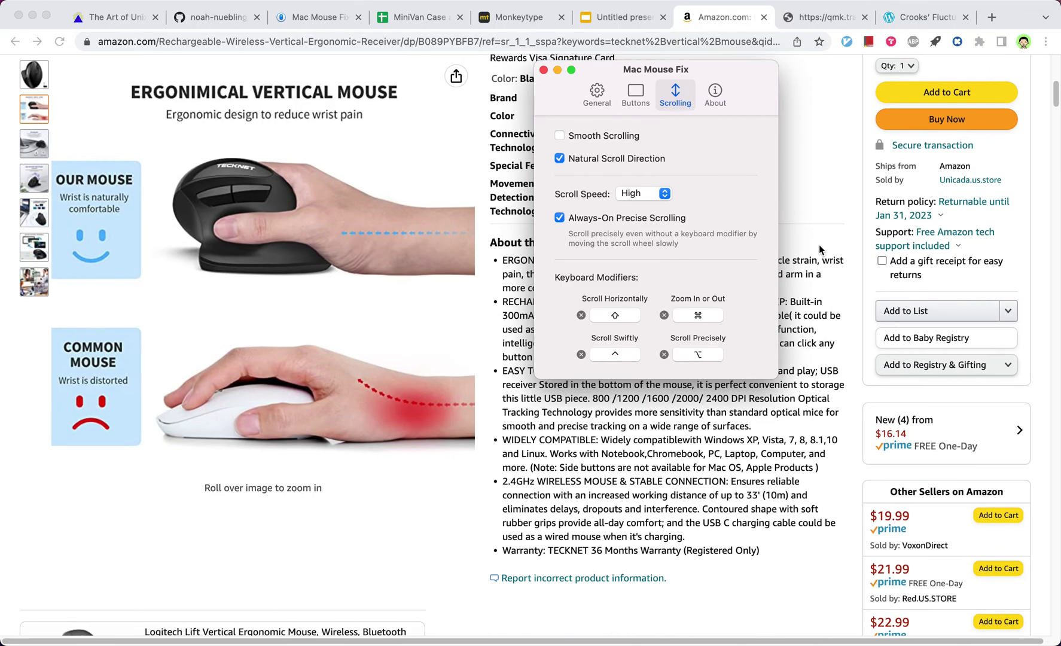
pyautogui.scroll(8, 818, 245)
pyautogui.scroll(-8, 818, 243)
pyautogui.scroll(-10, 818, 244)
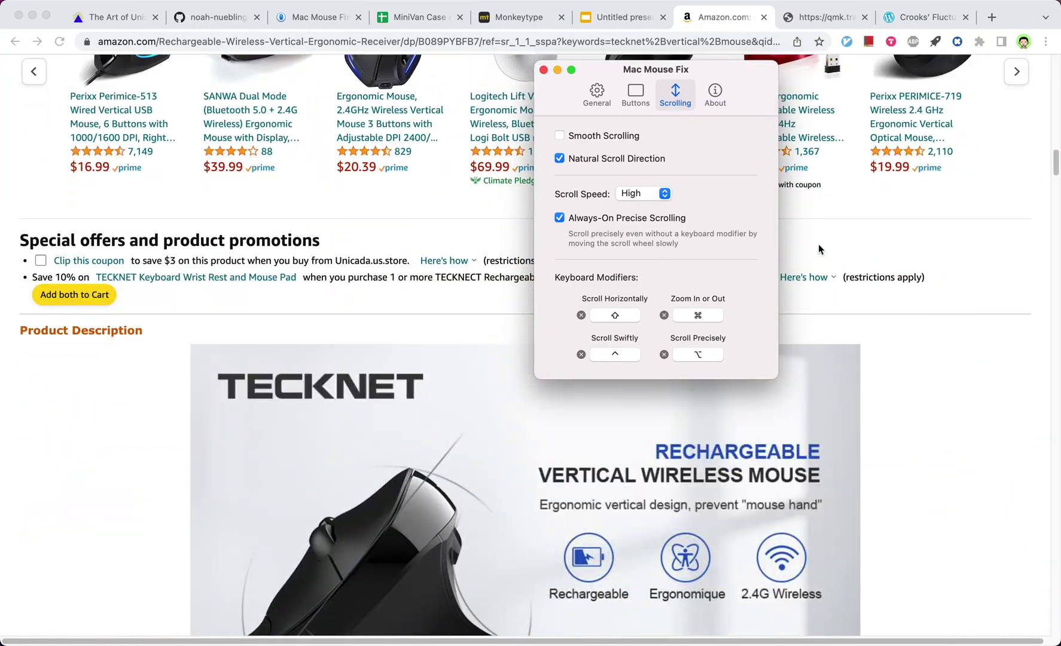
pyautogui.scroll(8, 818, 243)
pyautogui.scroll(8, 818, 243)
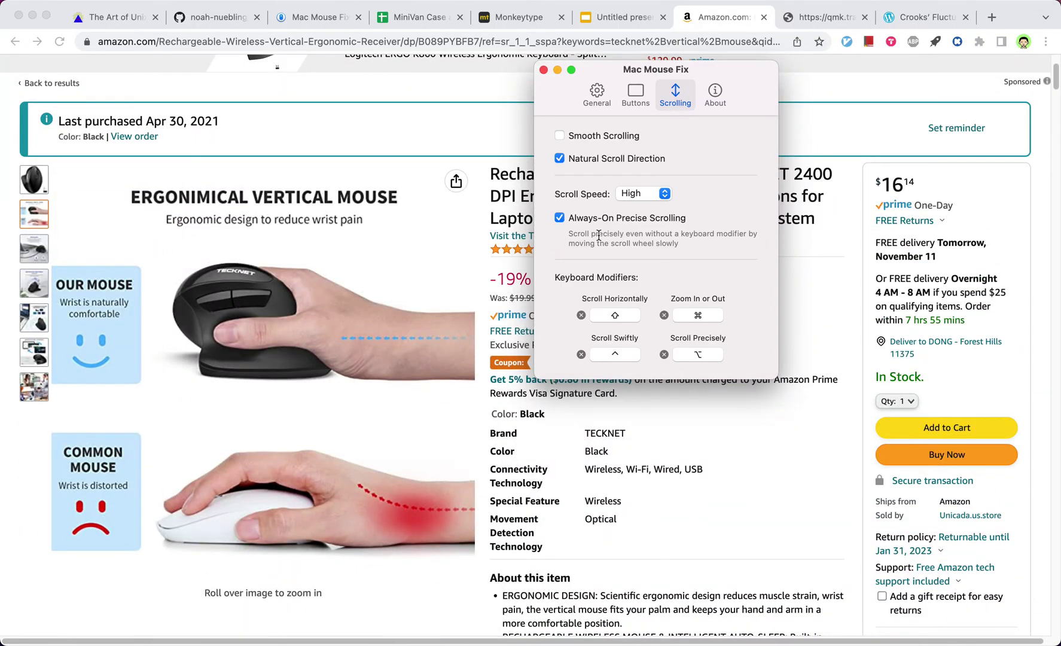
# Turn off Always-On Precise Scrolling, test scrolling, then re-enable Smooth Scrolling
pyautogui.click(559, 218)
pyautogui.scroll(-10, 816, 285)
pyautogui.scroll(9, 816, 285)
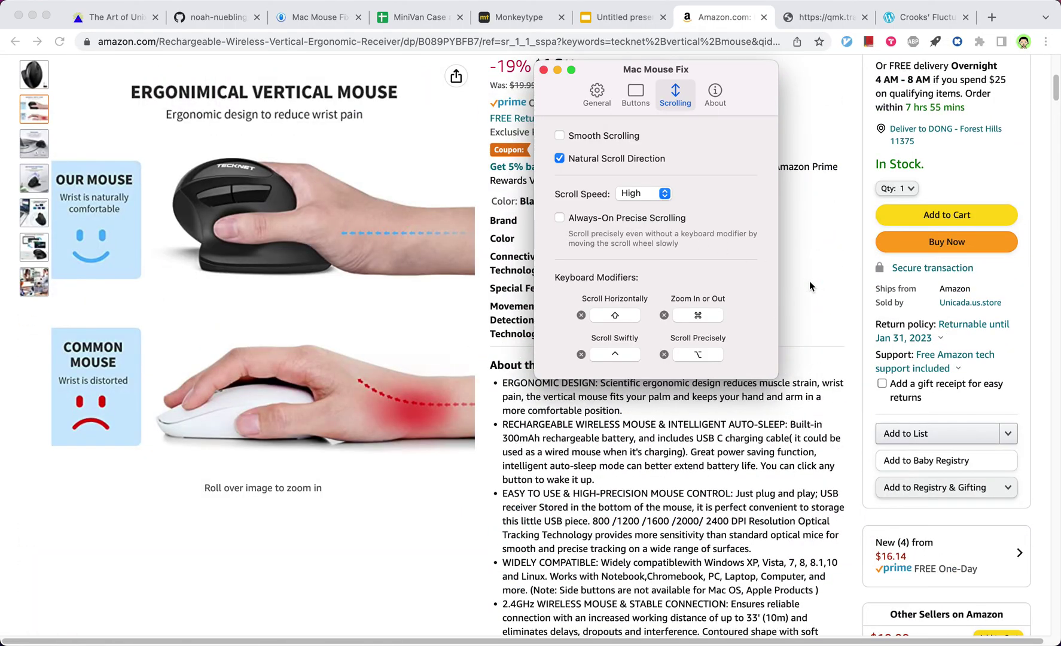
pyautogui.scroll(5, 810, 287)
pyautogui.scroll(-15, 808, 285)
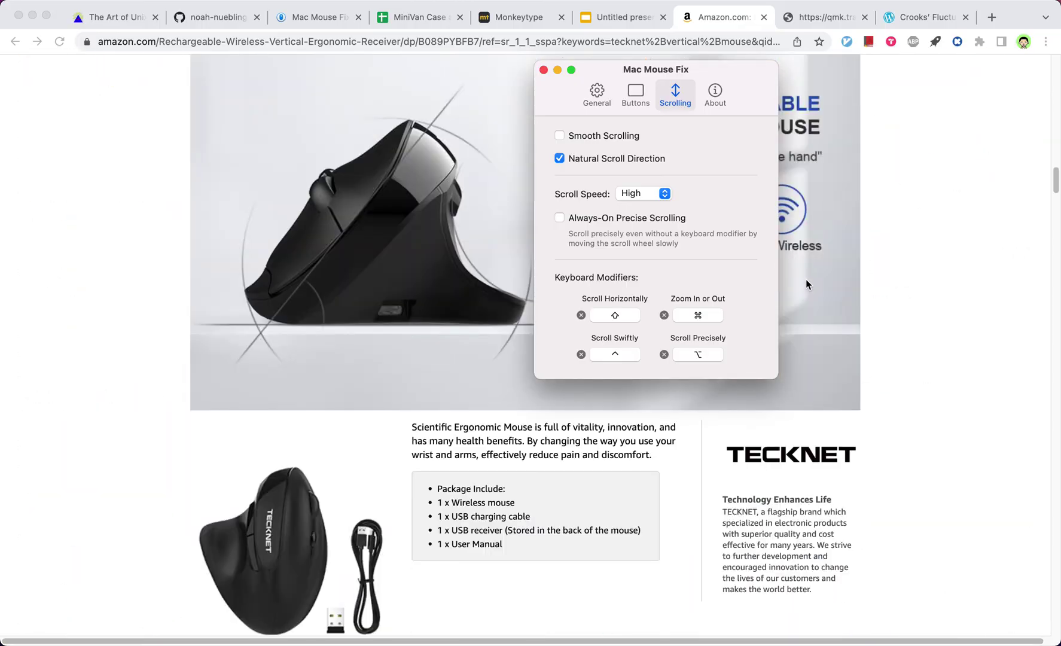
pyautogui.scroll(15, 806, 279)
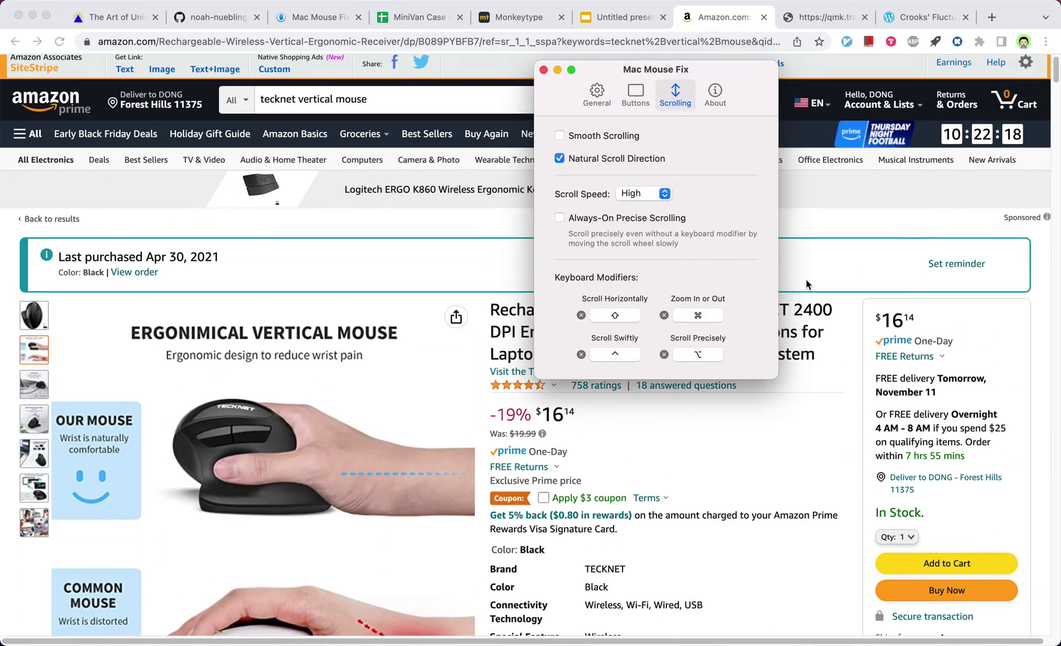
pyautogui.scroll(-15, 806, 279)
pyautogui.scroll(6, 804, 279)
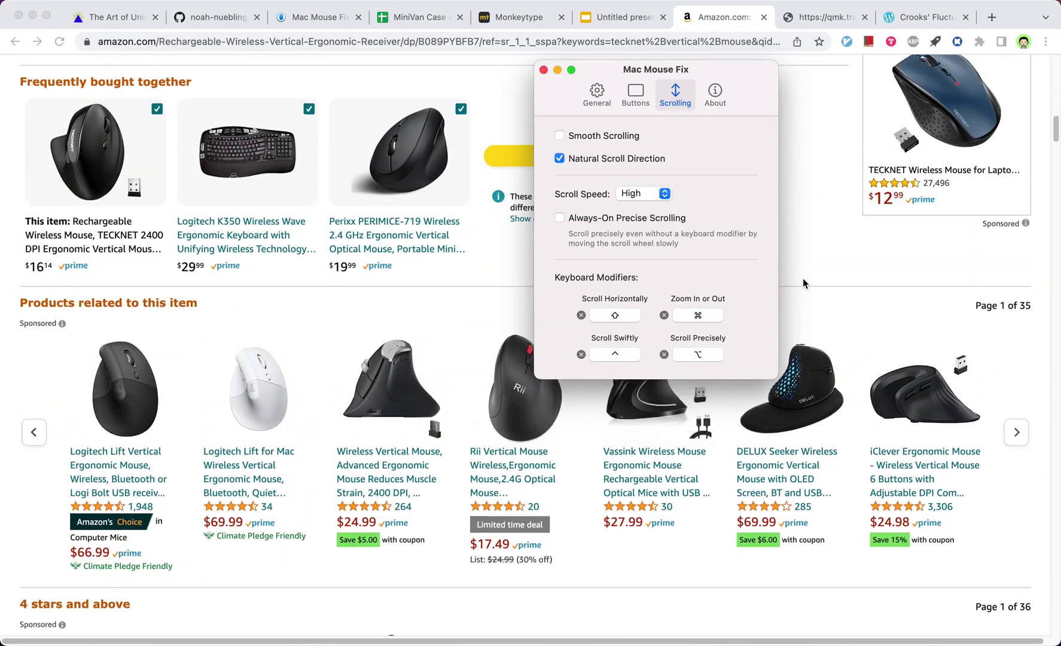
pyautogui.scroll(8, 803, 279)
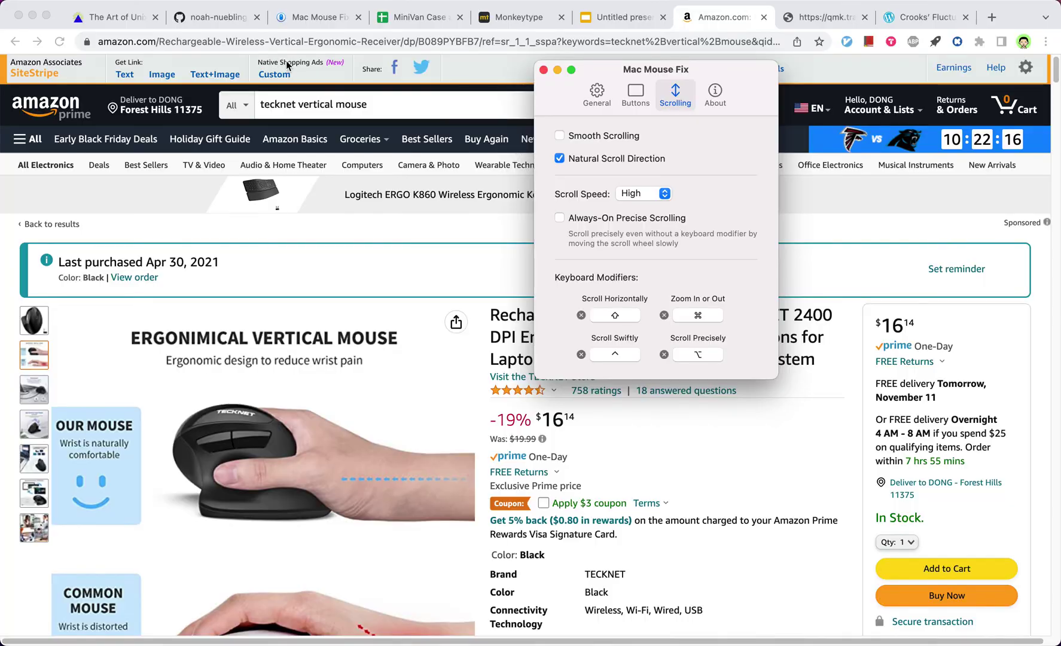
pyautogui.click(560, 137)
# Test smooth scrolling with inertia, then re-enable Always-On Precise Scrolling and test again
pyautogui.scroll(-5, 810, 378)
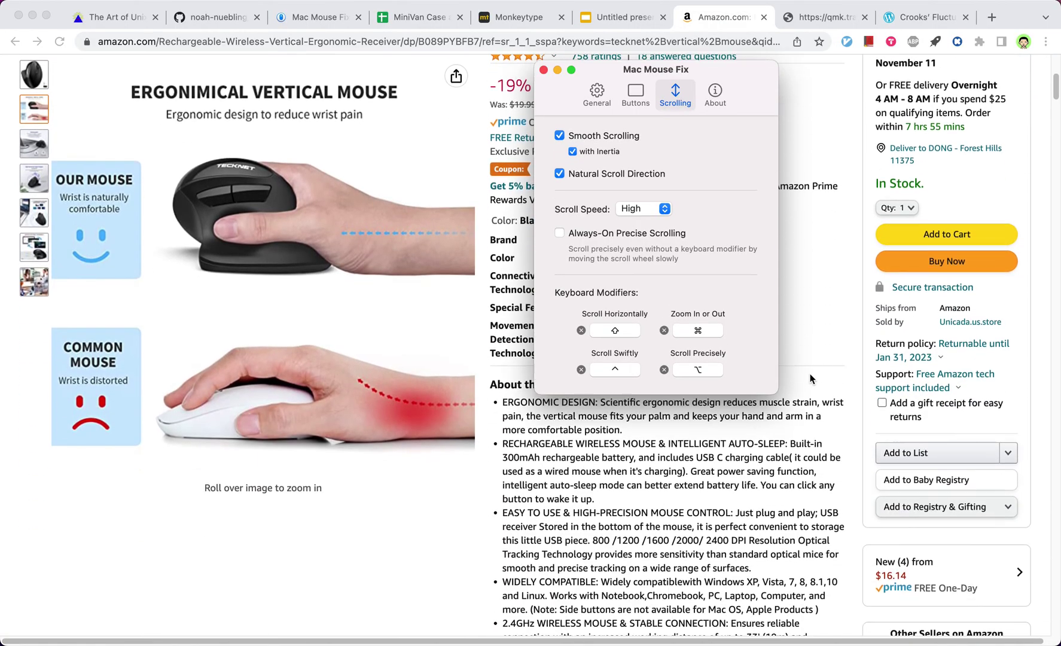
pyautogui.scroll(-10, 810, 378)
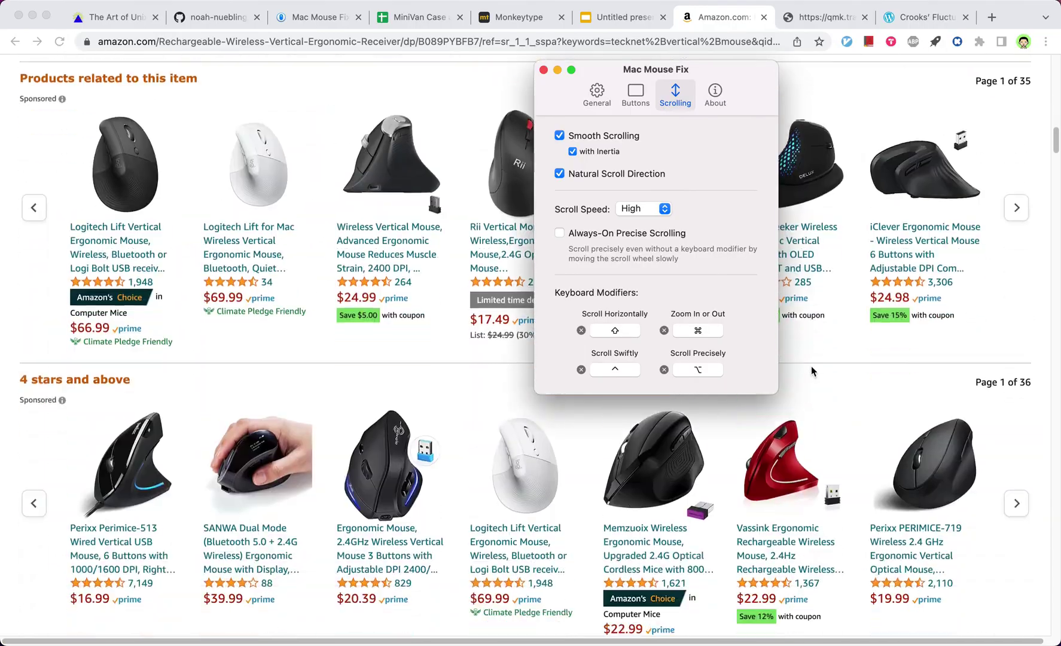
pyautogui.scroll(15, 812, 371)
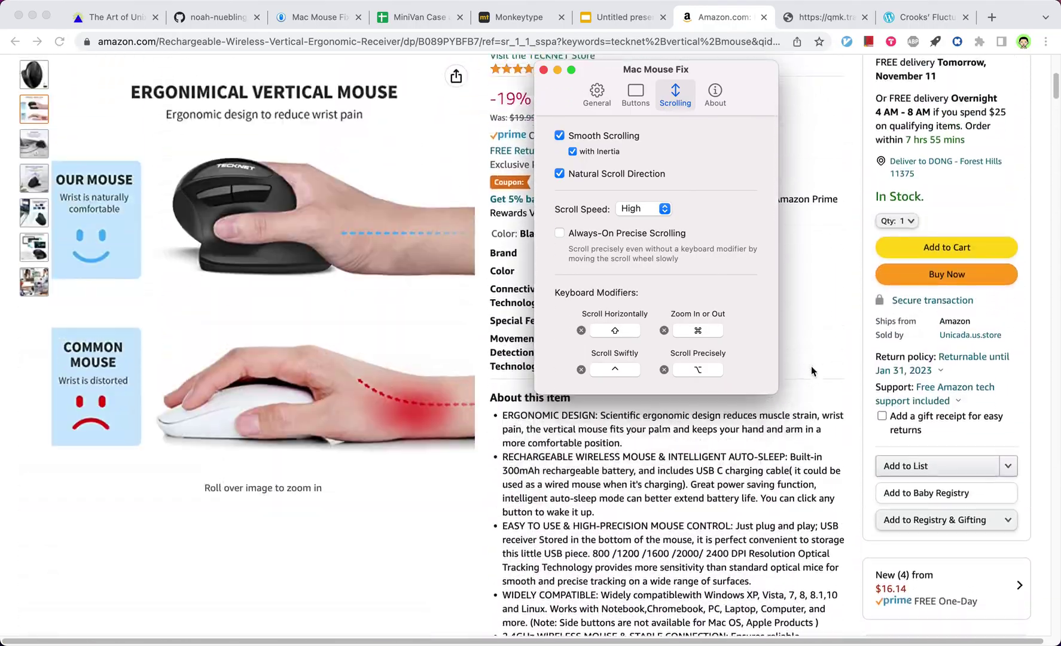
pyautogui.scroll(-15, 811, 371)
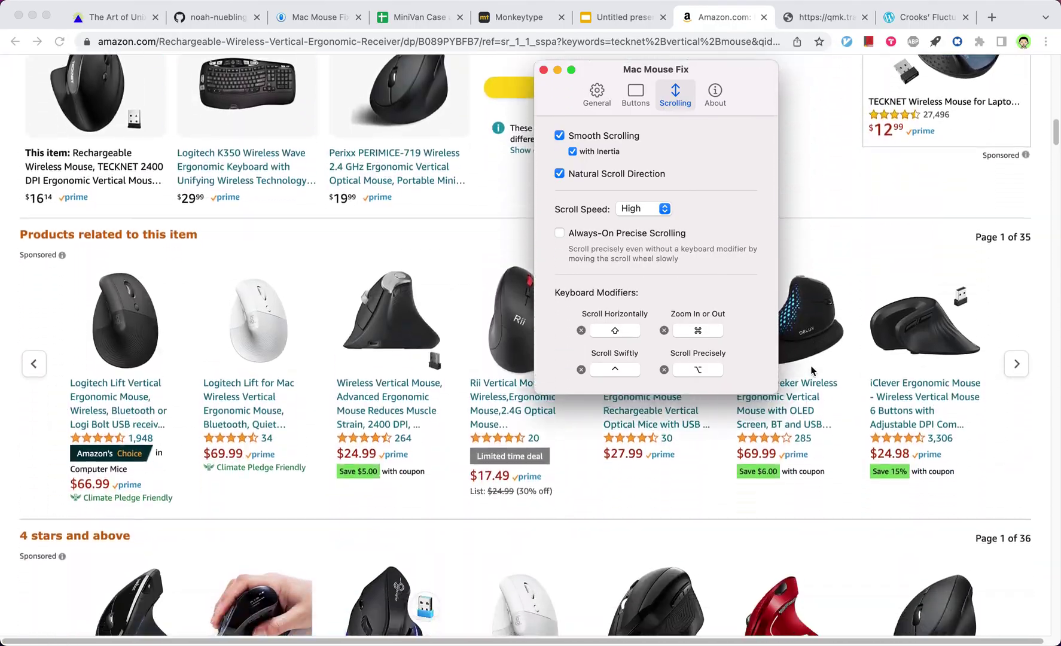
pyautogui.scroll(6, 810, 367)
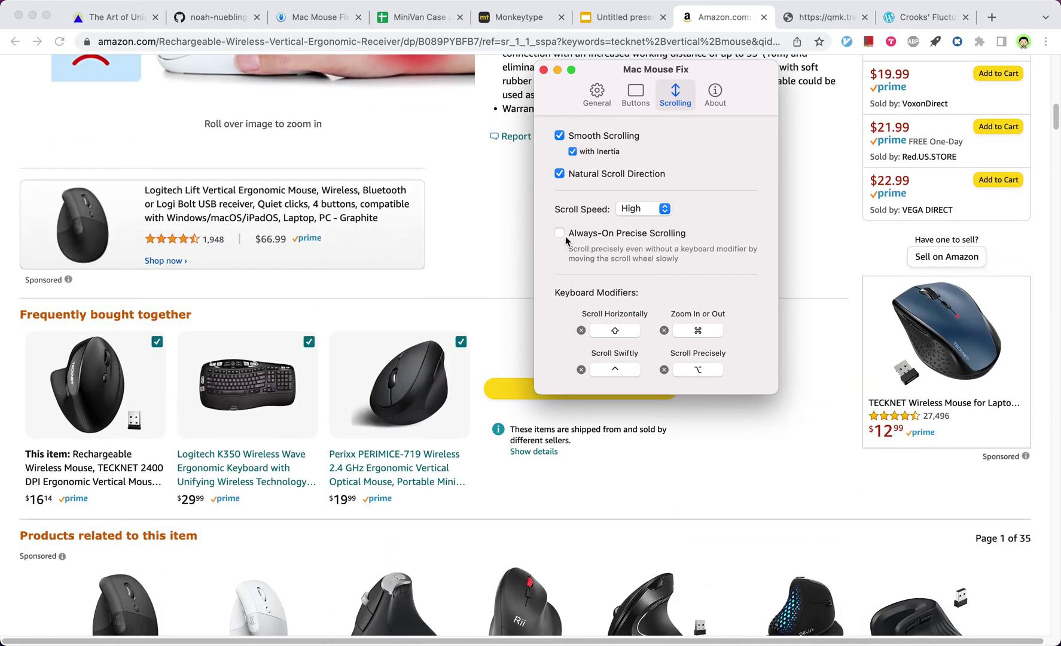
pyautogui.click(558, 234)
pyautogui.scroll(10, 817, 304)
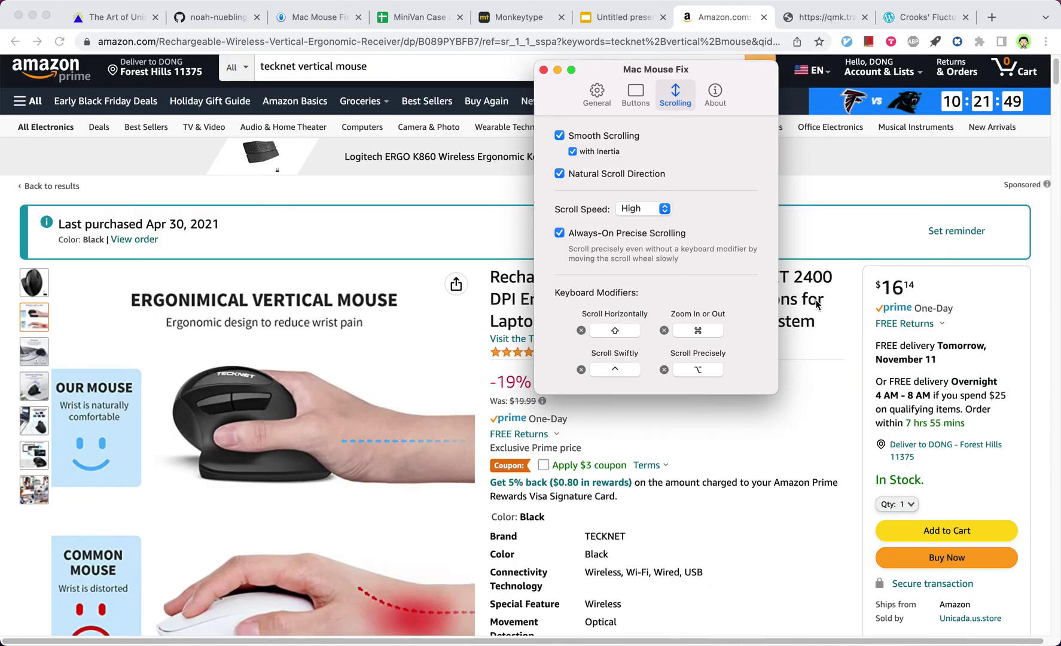
pyautogui.scroll(-5, 816, 303)
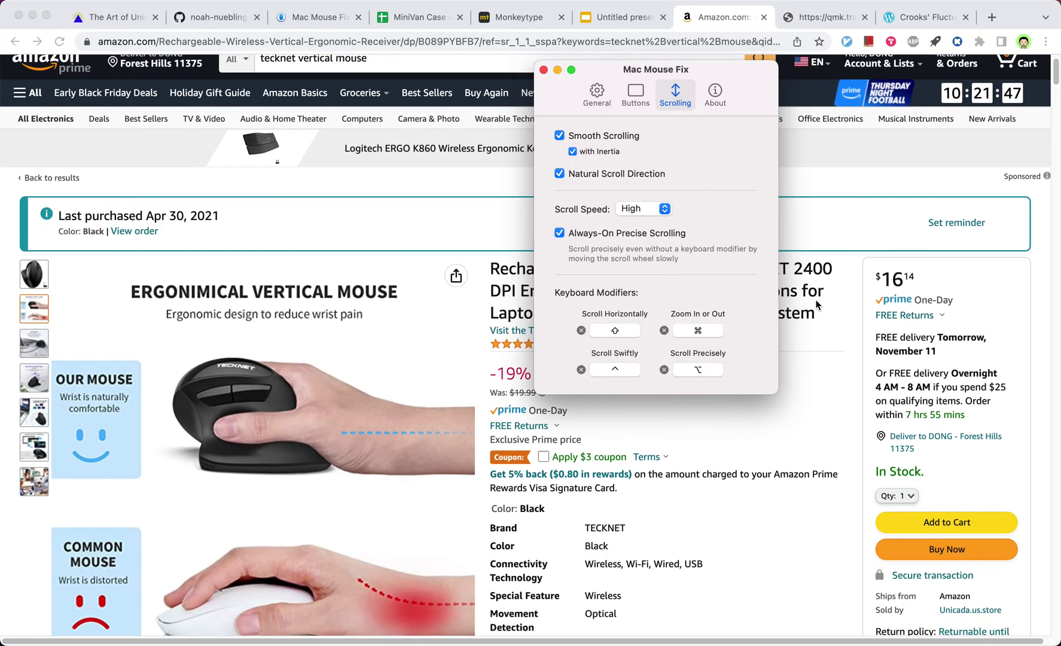
pyautogui.scroll(-5, 816, 305)
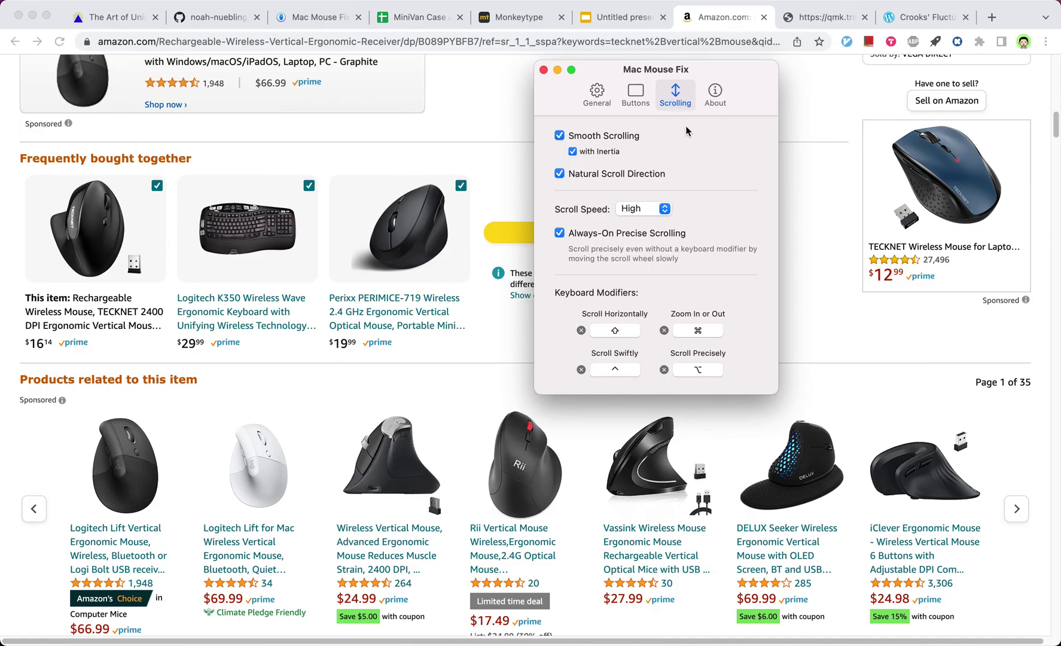
# View the Button 4/5 mappings and the General tab, then switch to the Mac Mouse Fix presentation
pyautogui.click(628, 99)
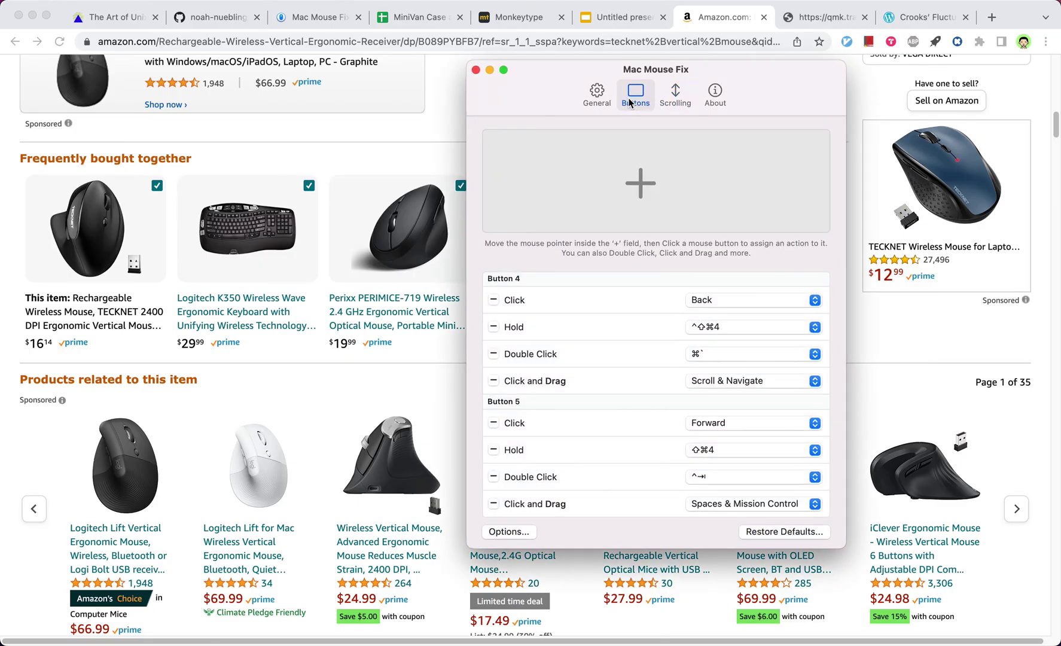
pyautogui.click(598, 97)
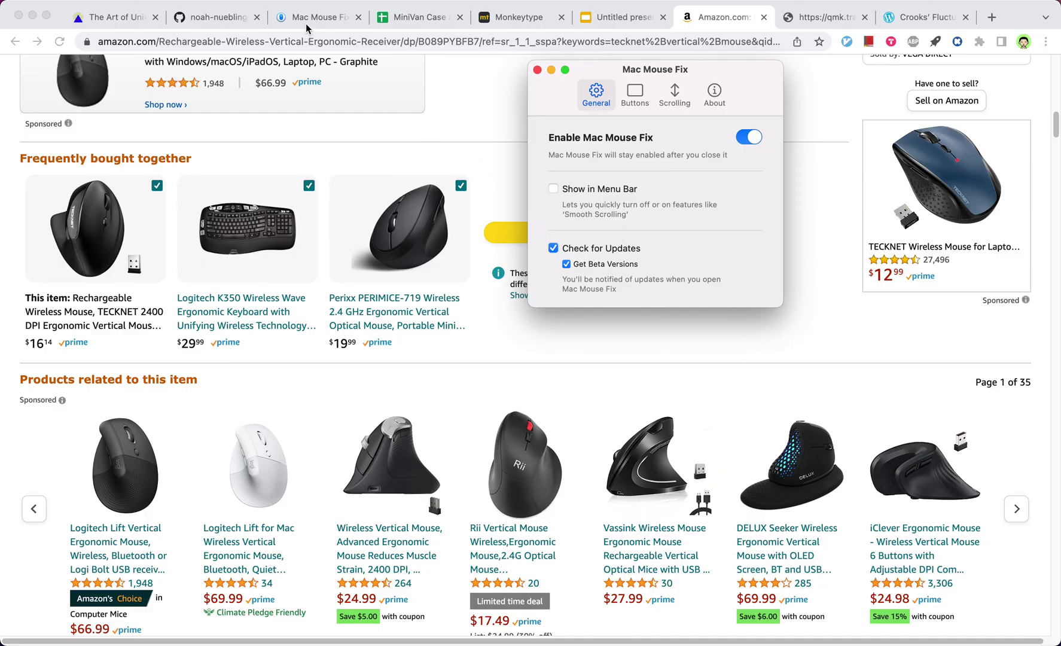
pyautogui.click(605, 23)
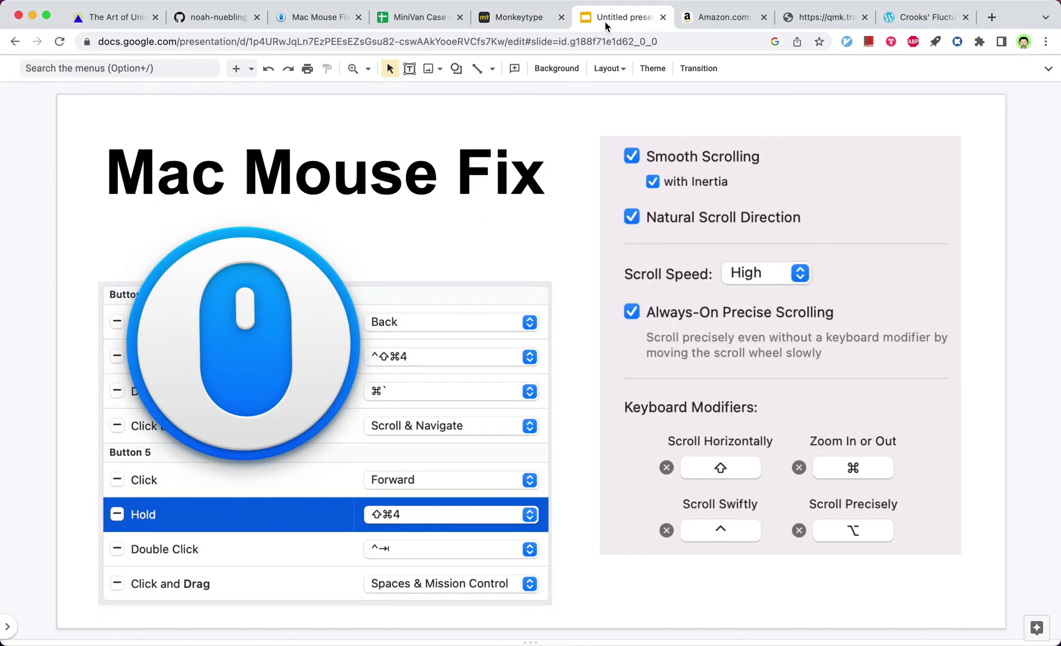